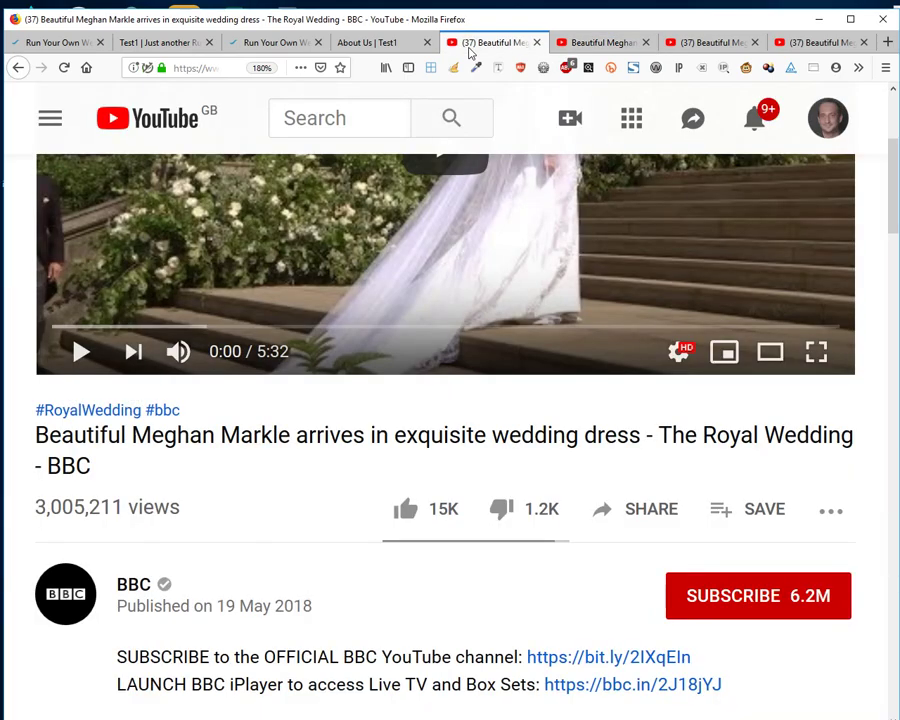
Copy the share link of the BBC Royal Wedding video from its open Share dialog on YouTube.
scroll(790, 378, up, 3)
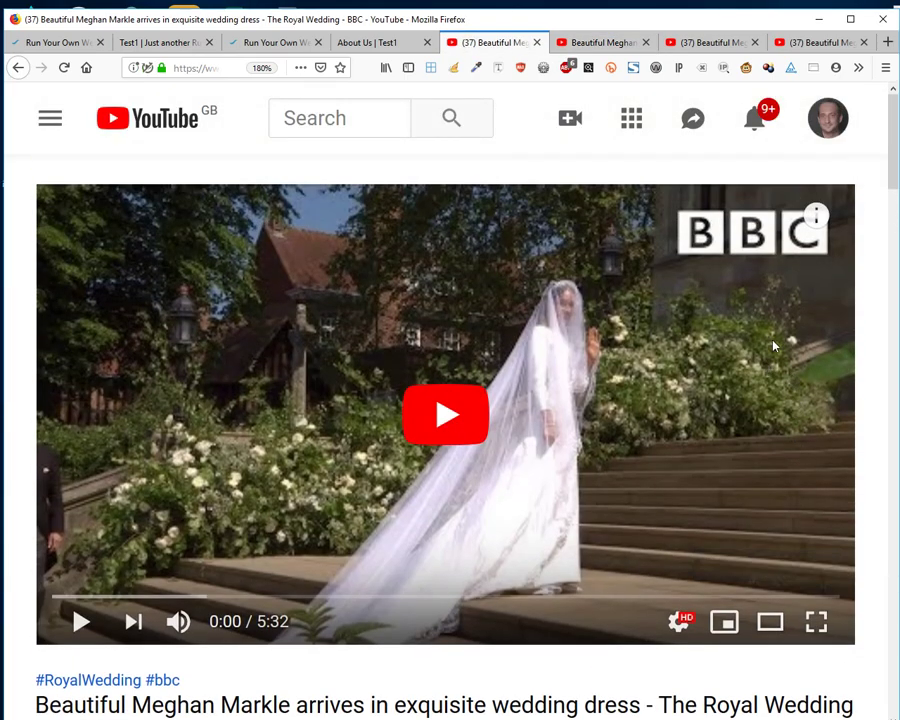
scroll(705, 520, down, 1)
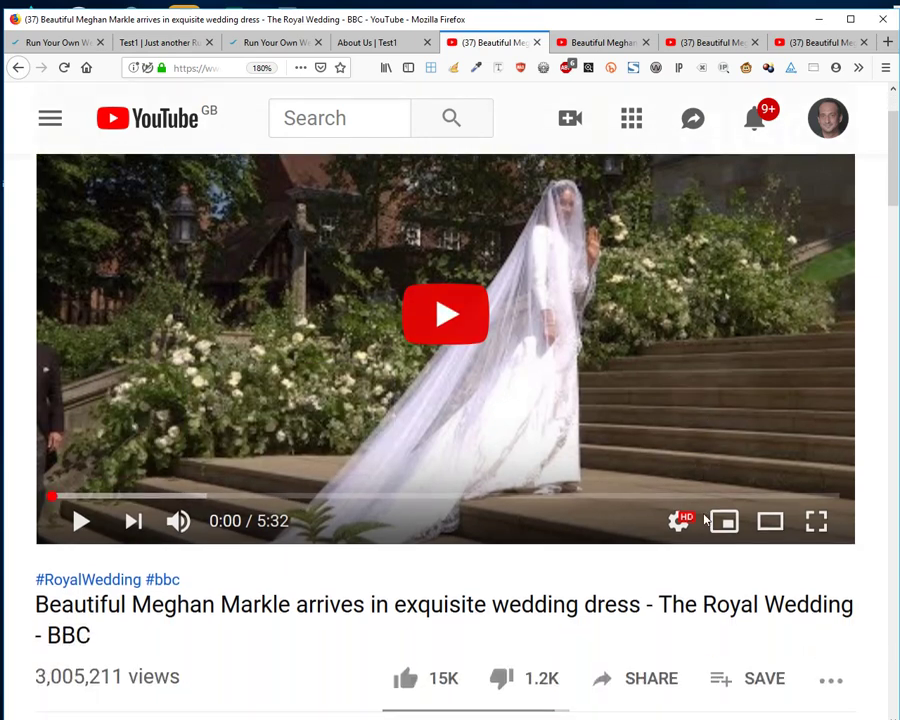
scroll(705, 520, down, 3)
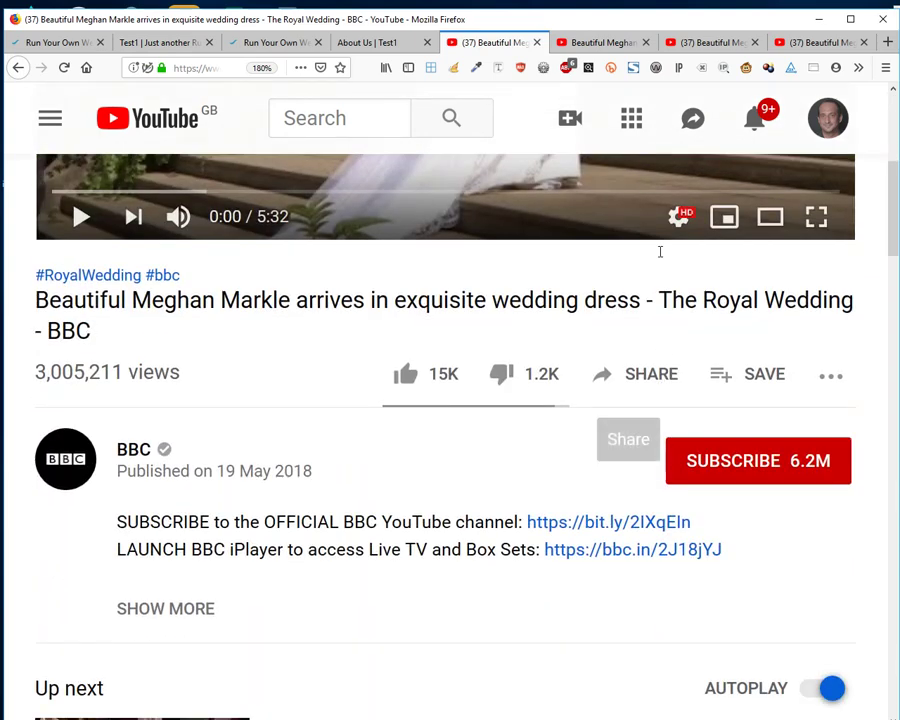
click(604, 41)
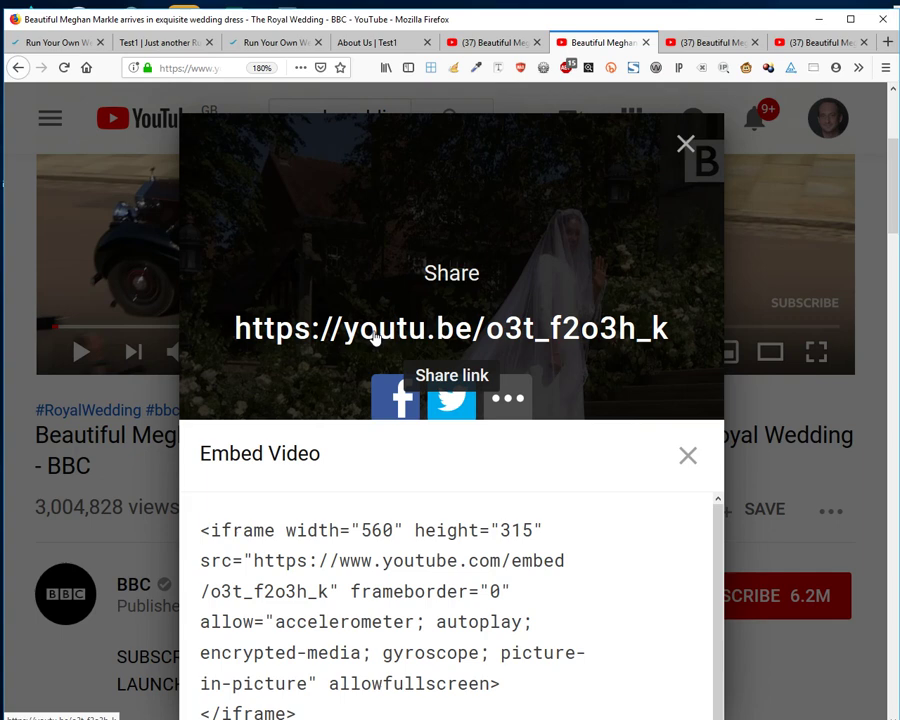
right_click(375, 339)
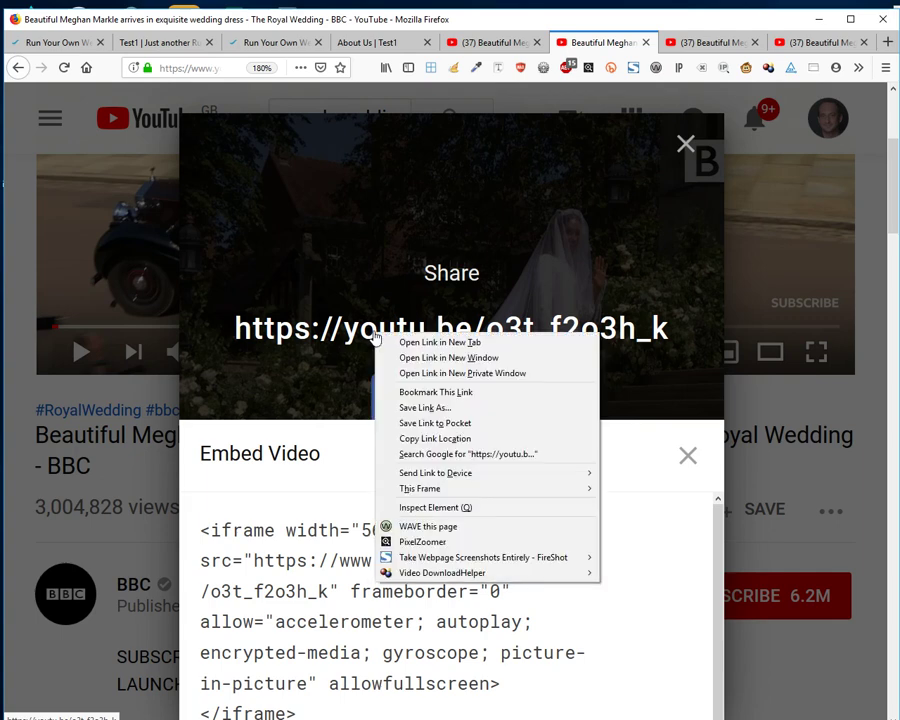
click(422, 439)
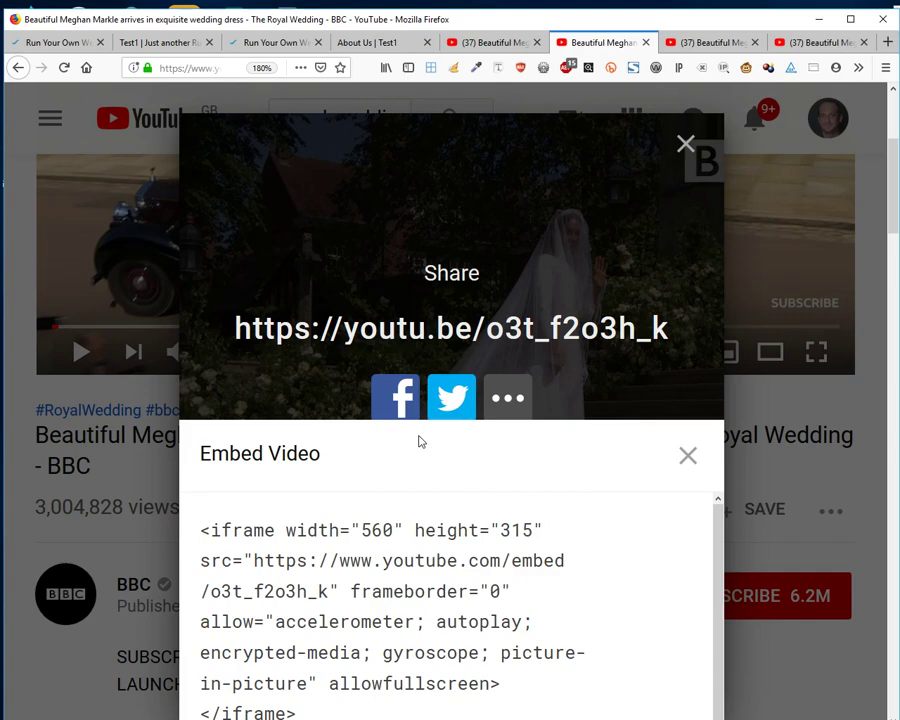
click(74, 44)
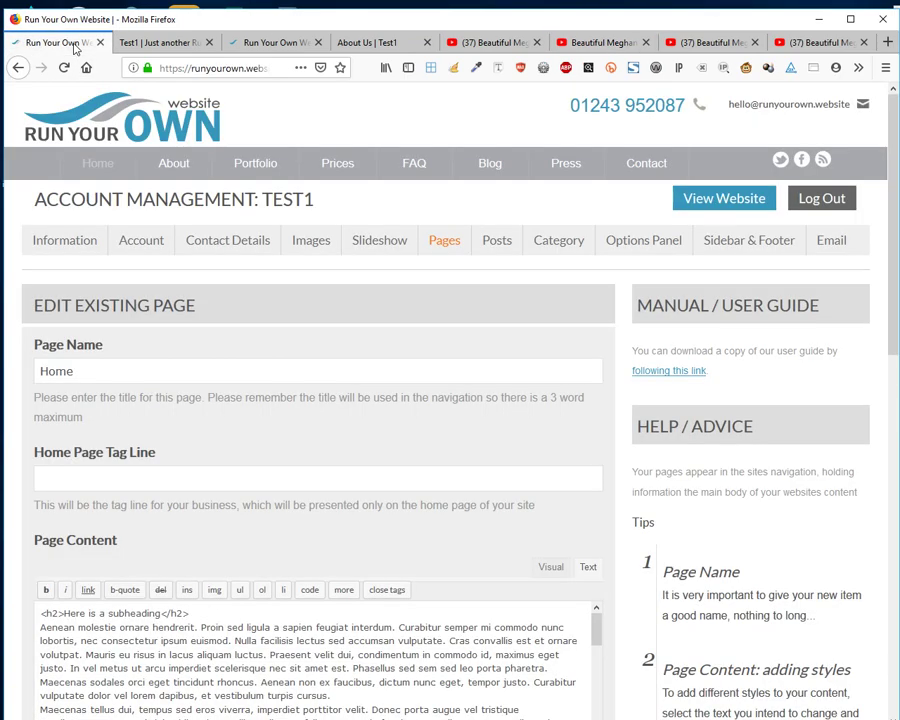
scroll(398, 485, down, 10)
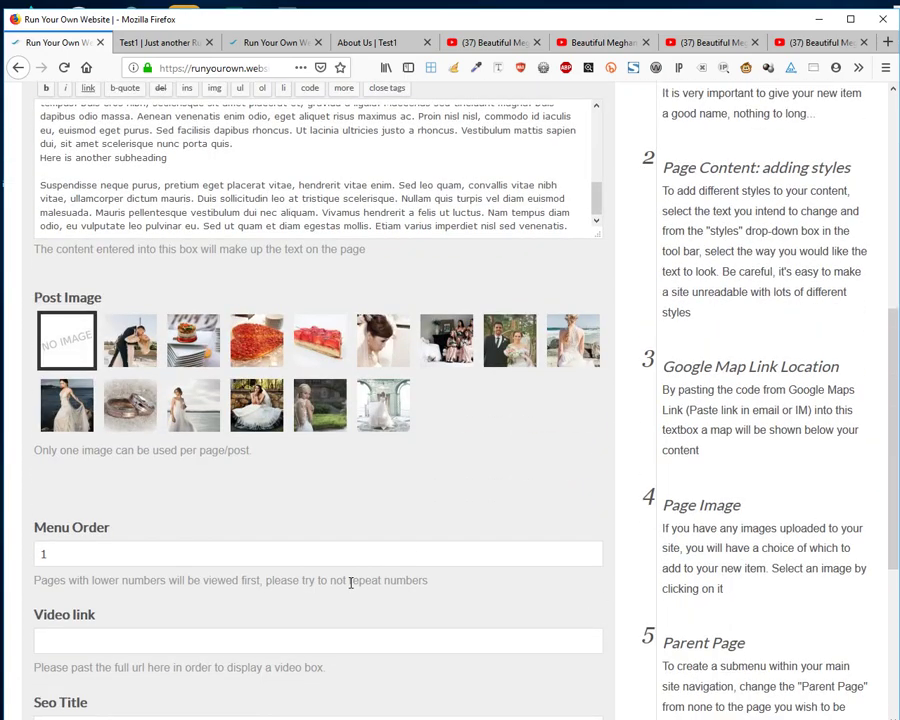
click(178, 633)
key(ctrl+v)
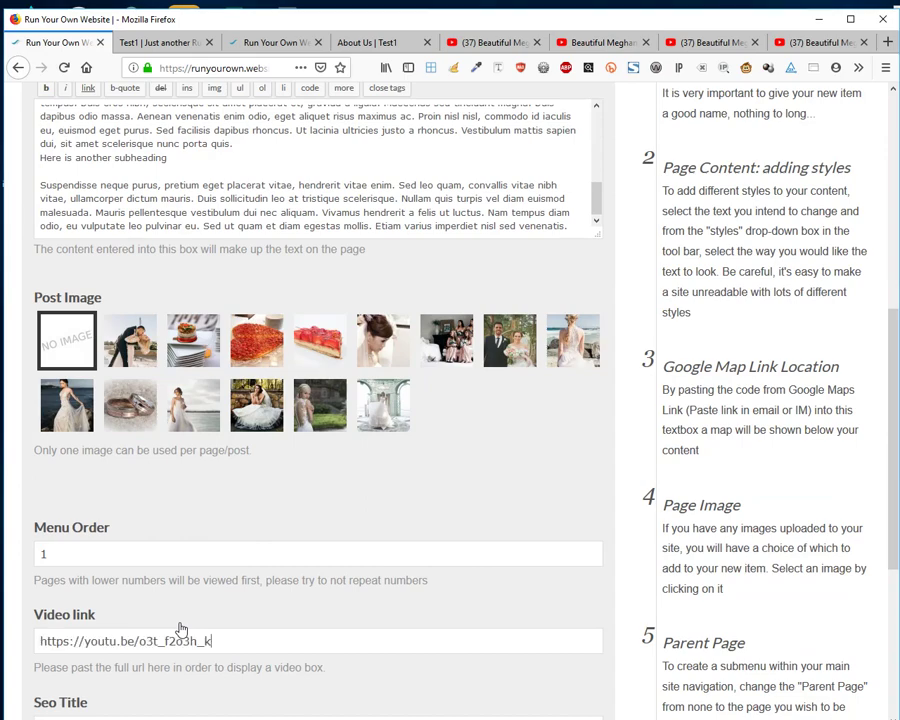
scroll(610, 630, down, 3)
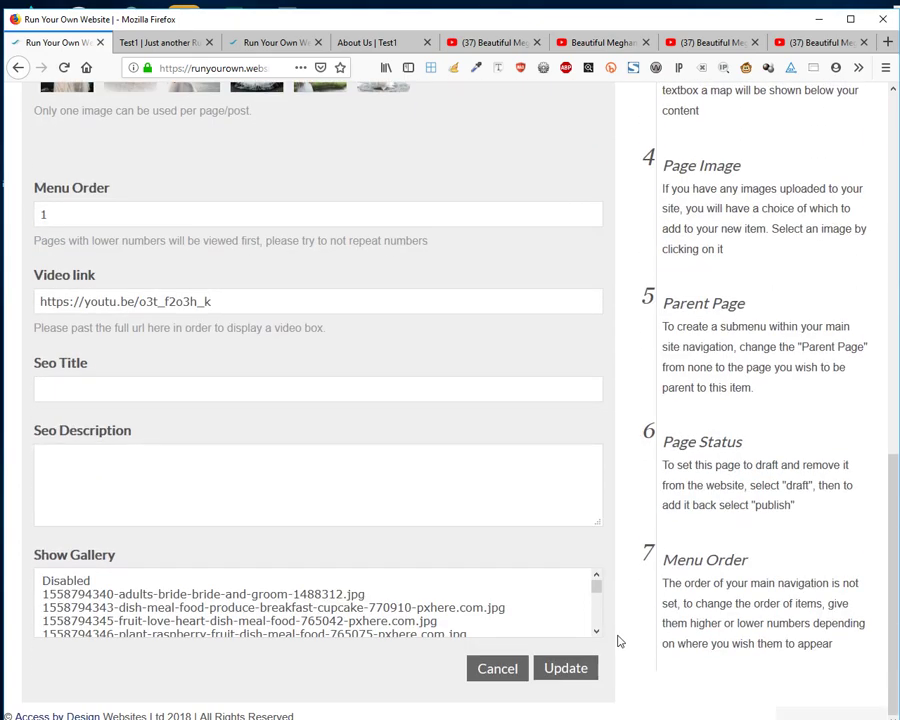
click(576, 667)
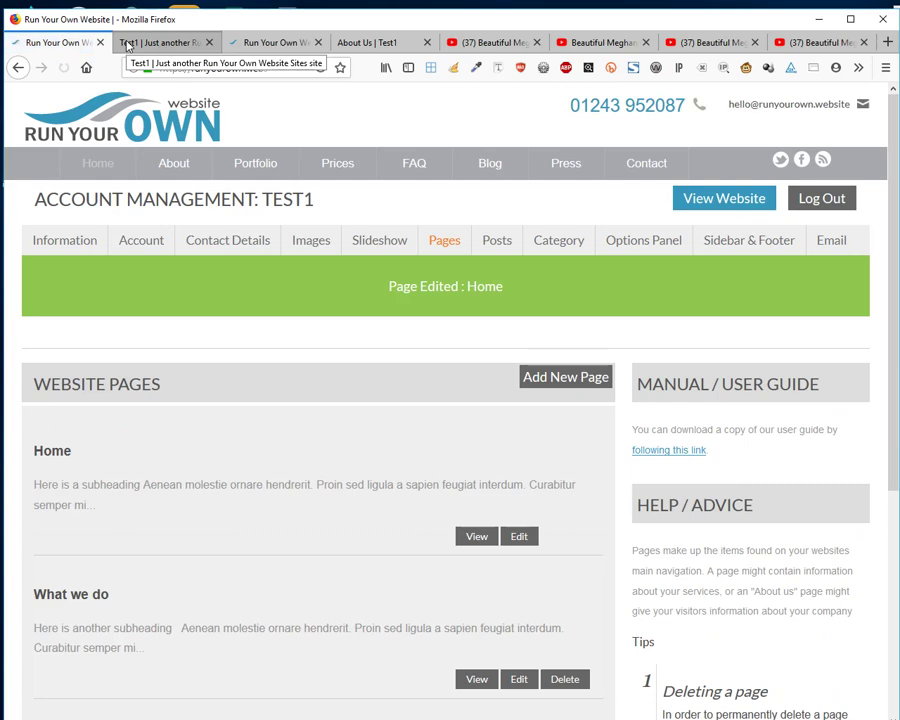
Check the embedded video on the live Test1 home page and reload the live About Us page.
click(128, 45)
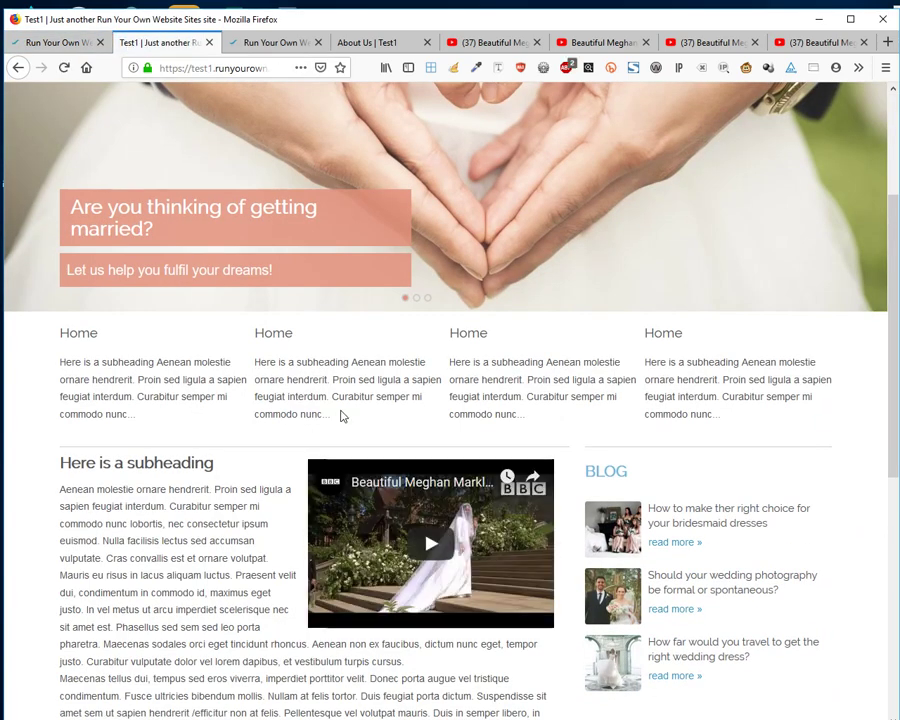
scroll(296, 494, down, 4)
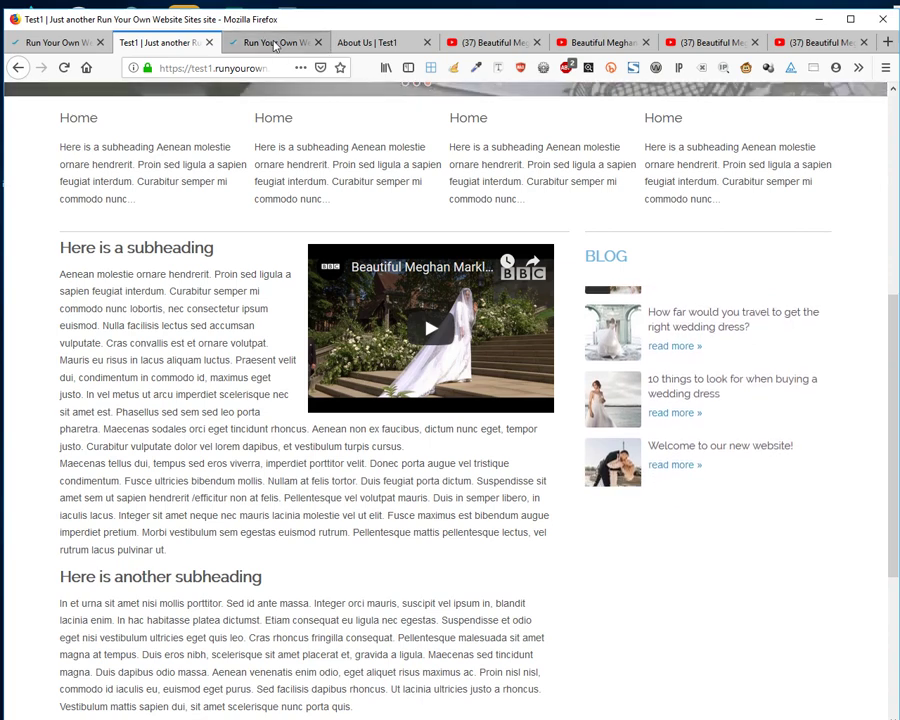
click(363, 43)
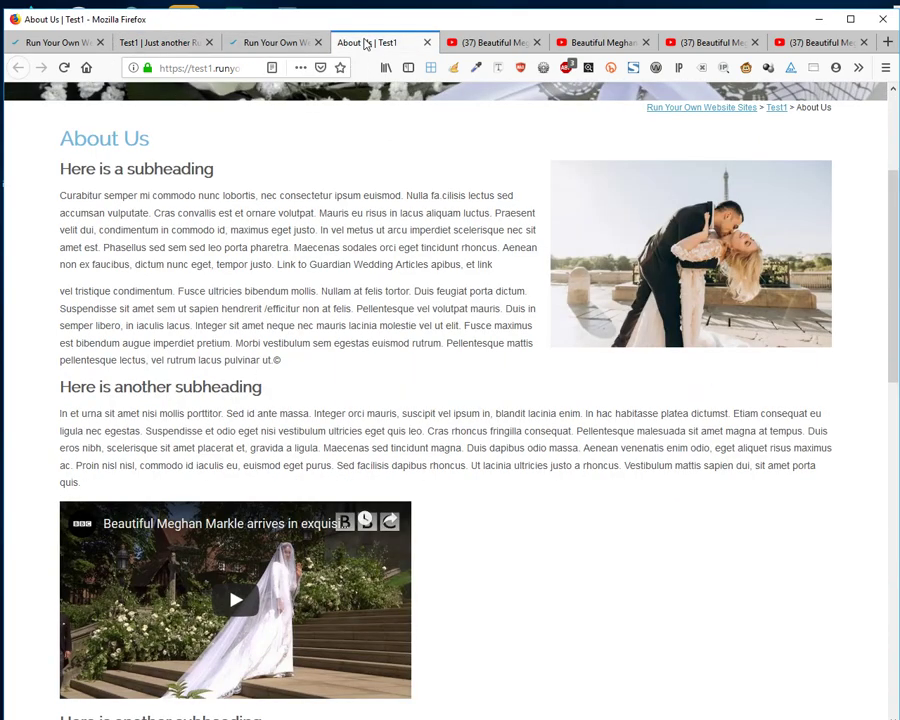
key(F5)
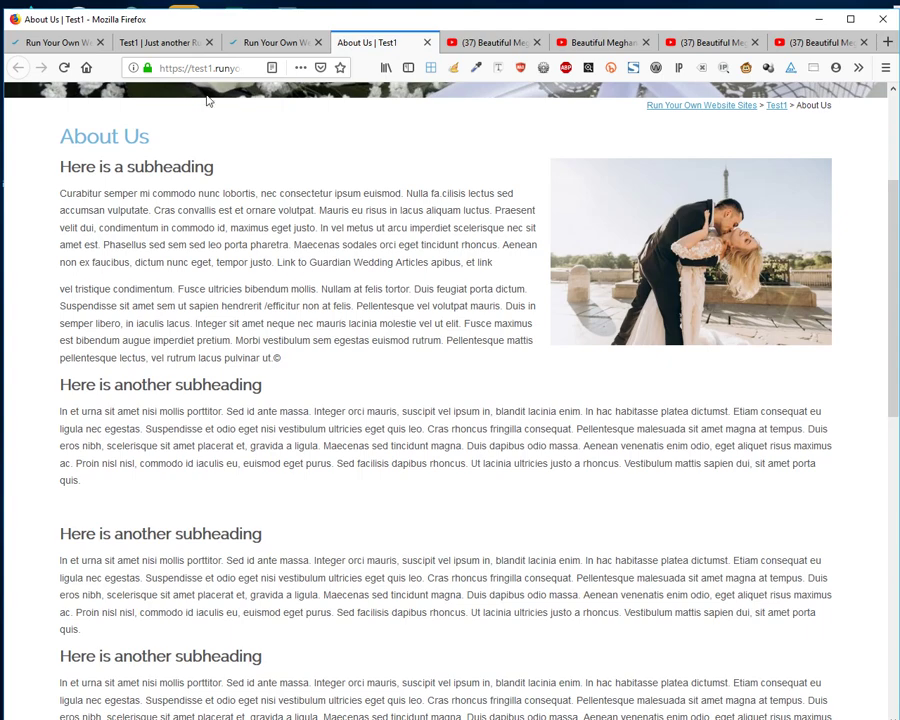
Examine the About Us page's content and settings in the editor and the gap below the second section on the live page.
click(236, 46)
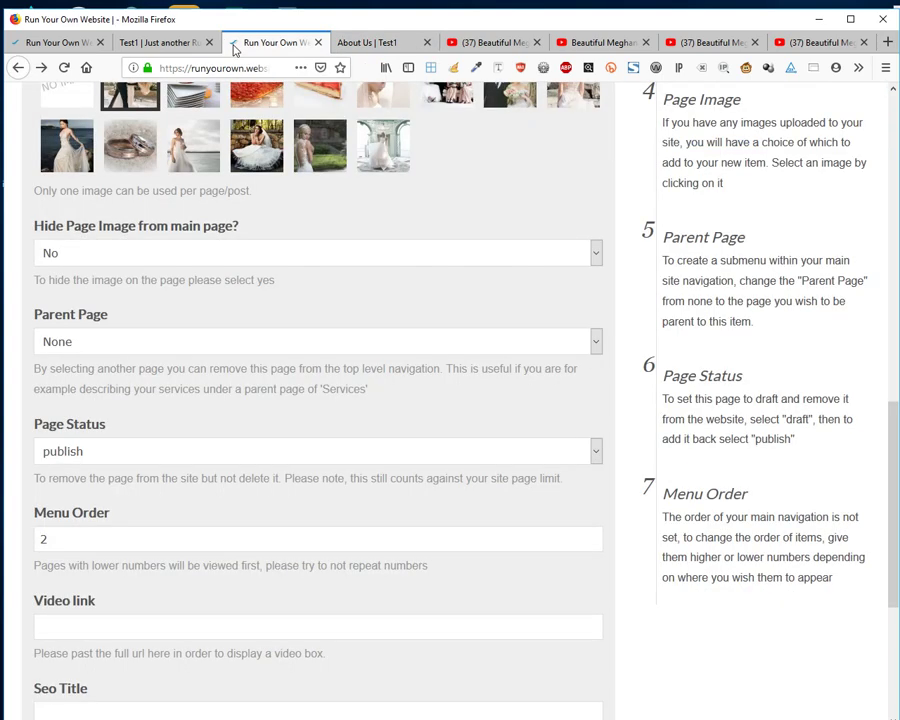
scroll(225, 490, up, 5)
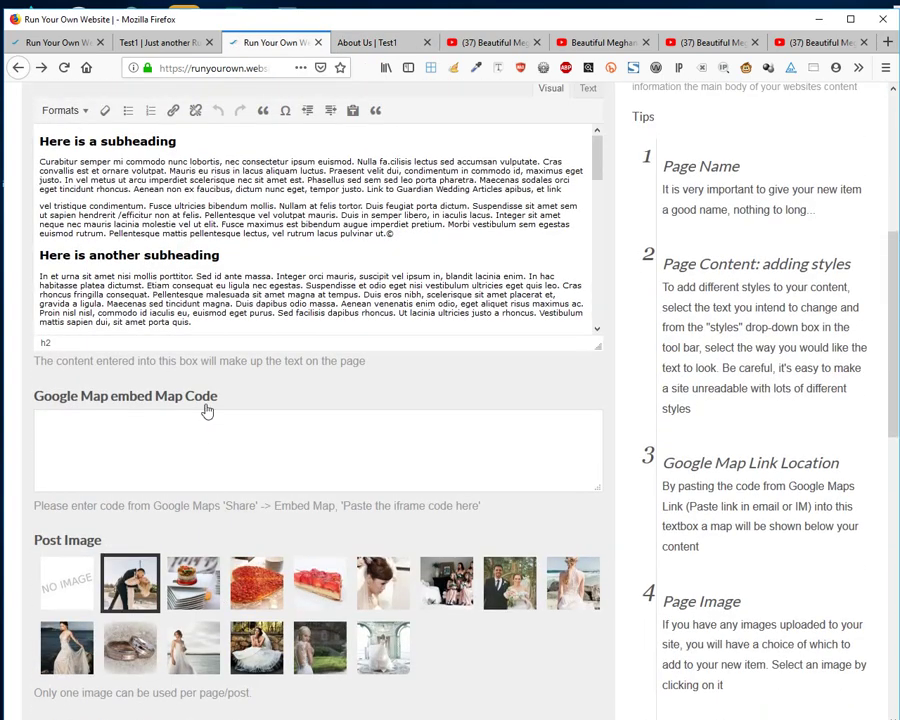
click(257, 314)
scroll(257, 314, down, 3)
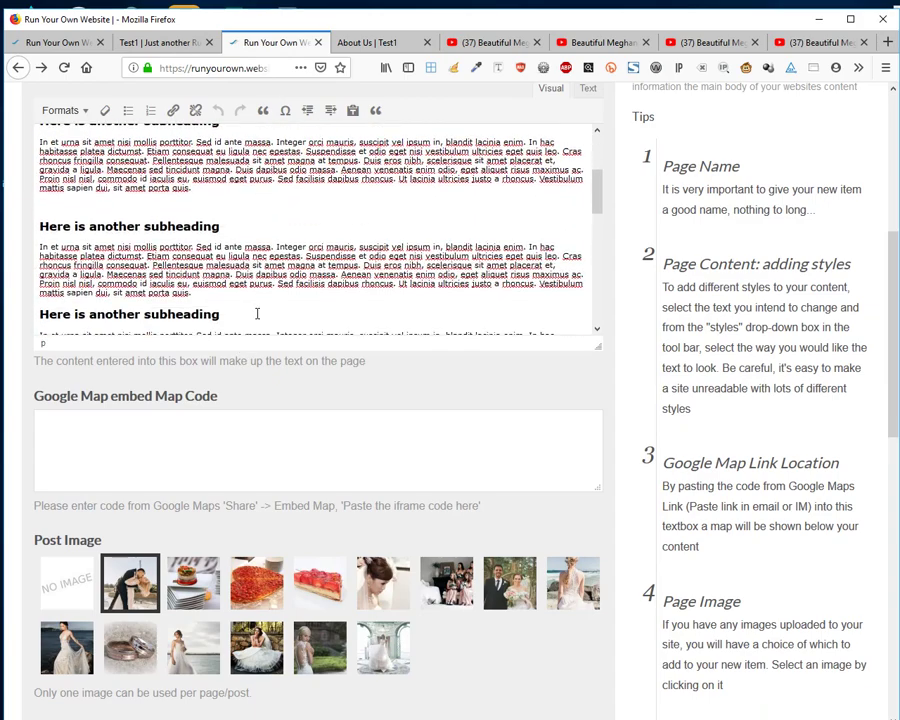
scroll(418, 382, down, 4)
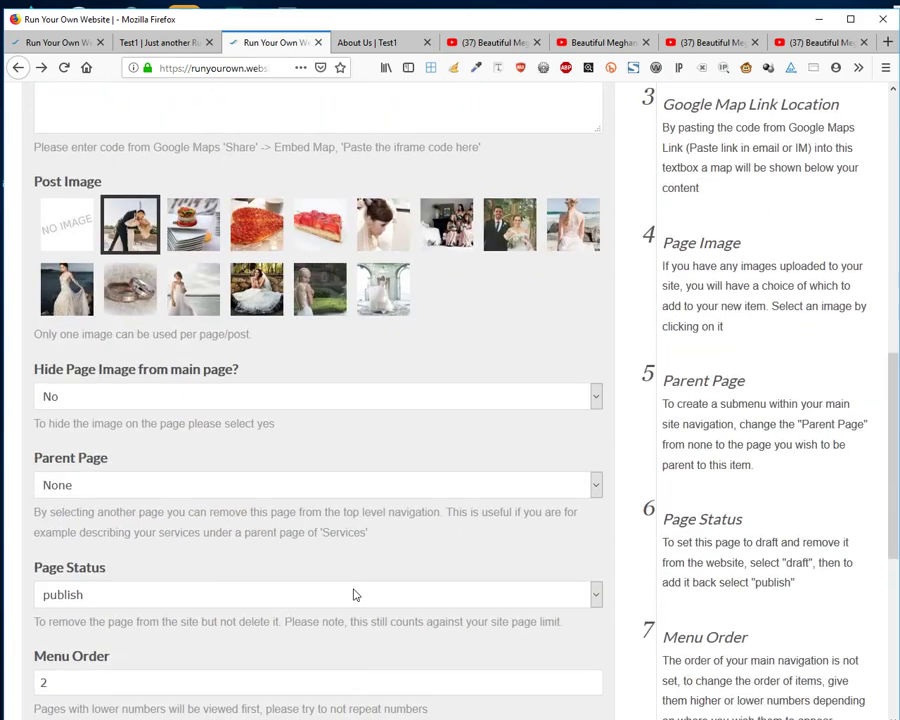
scroll(353, 595, down, 2)
scroll(290, 322, up, 6)
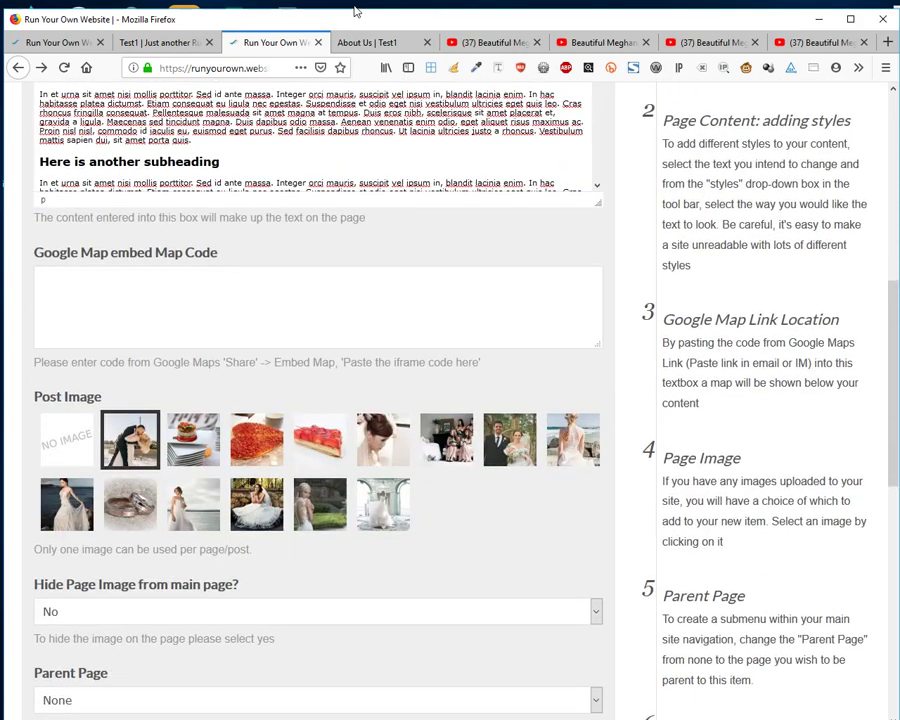
click(362, 42)
scroll(510, 300, up, 2)
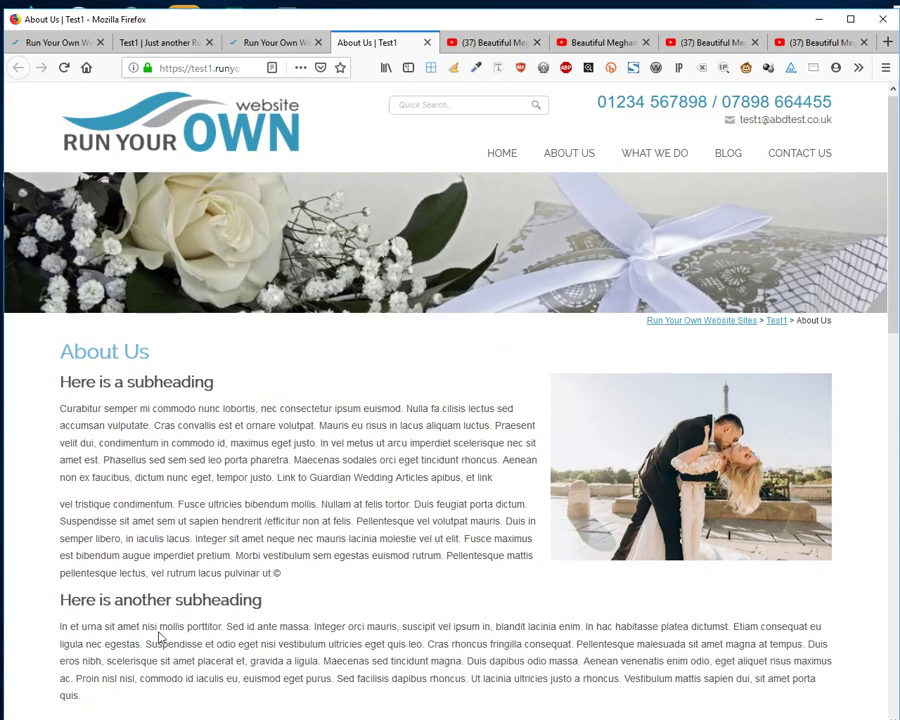
scroll(120, 683, down, 4)
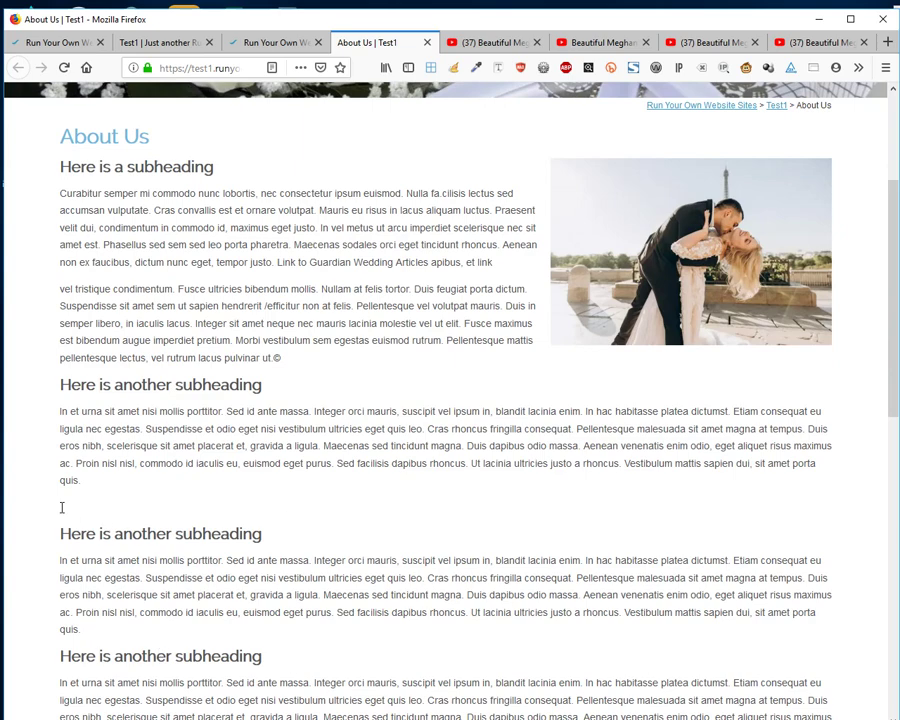
click(257, 45)
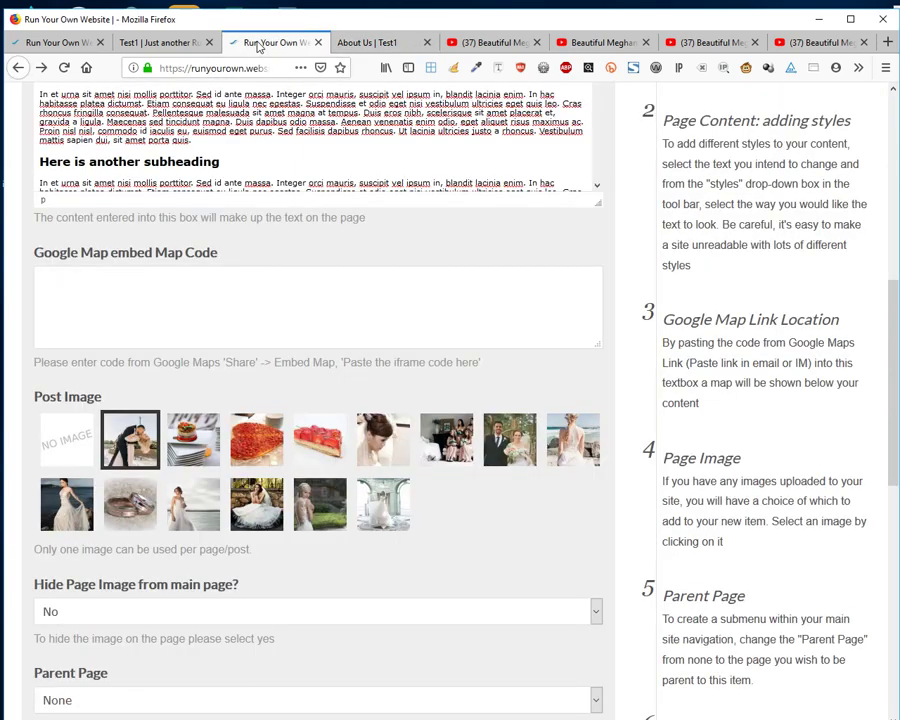
scroll(240, 172, up, 6)
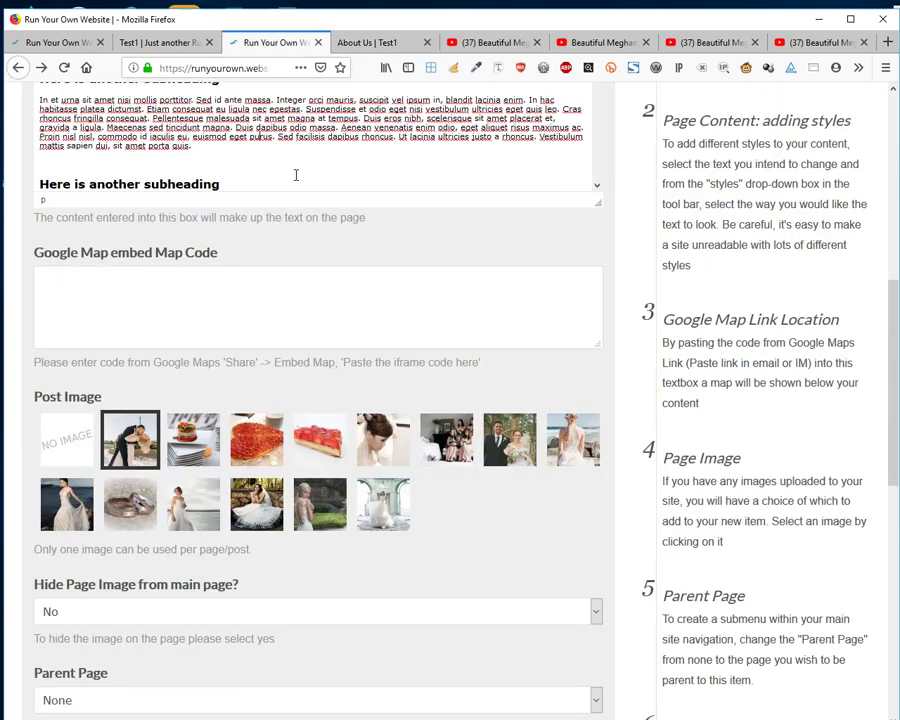
scroll(94, 398, down, 2)
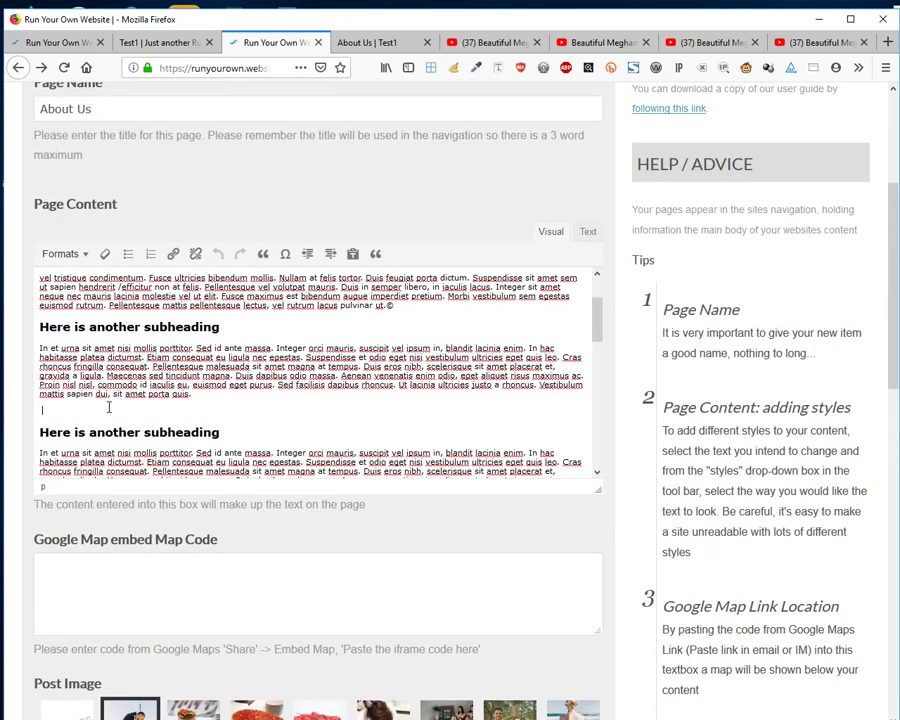
click(109, 407)
text(https://youtu.be/o3t_f2o3h_k)
scroll(655, 686, down, 3)
scroll(655, 686, down, 5)
scroll(496, 566, up, 8)
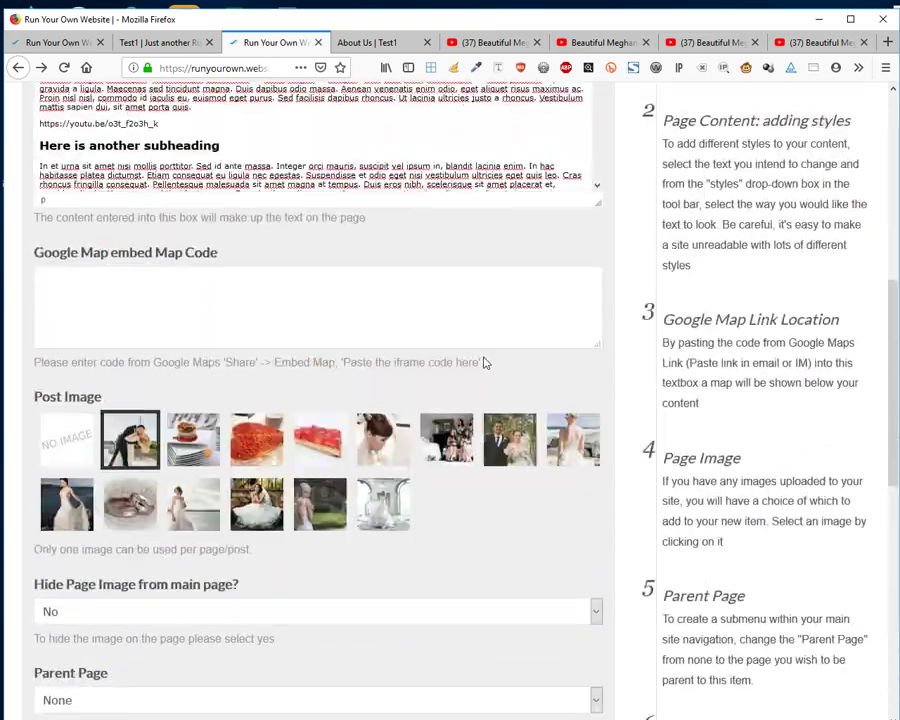
scroll(590, 490, down, 10)
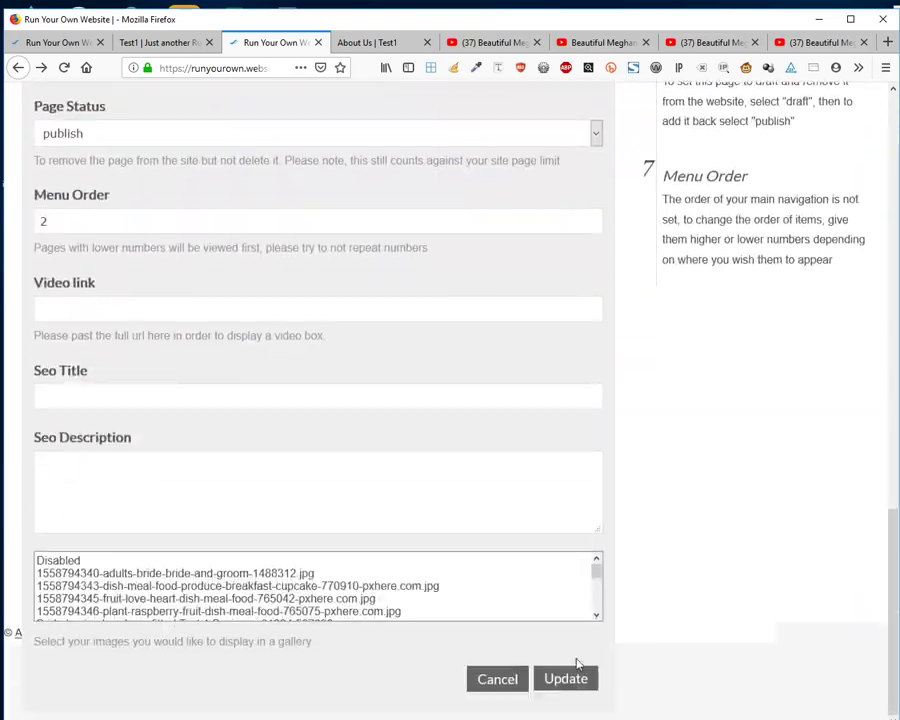
click(565, 683)
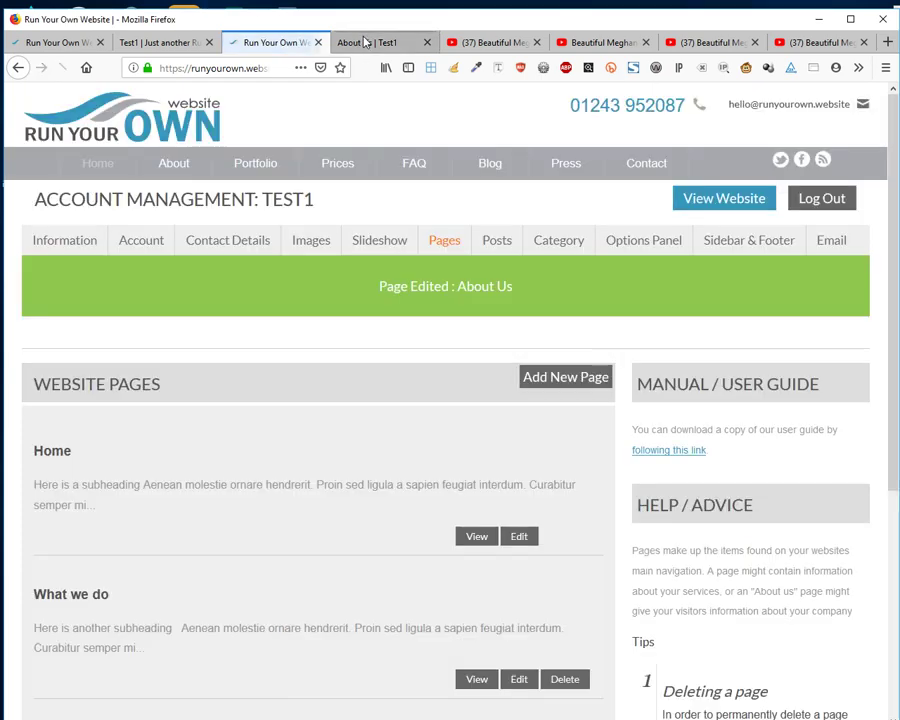
Reload the live About Us page and examine the embedded video between the text sections.
click(364, 42)
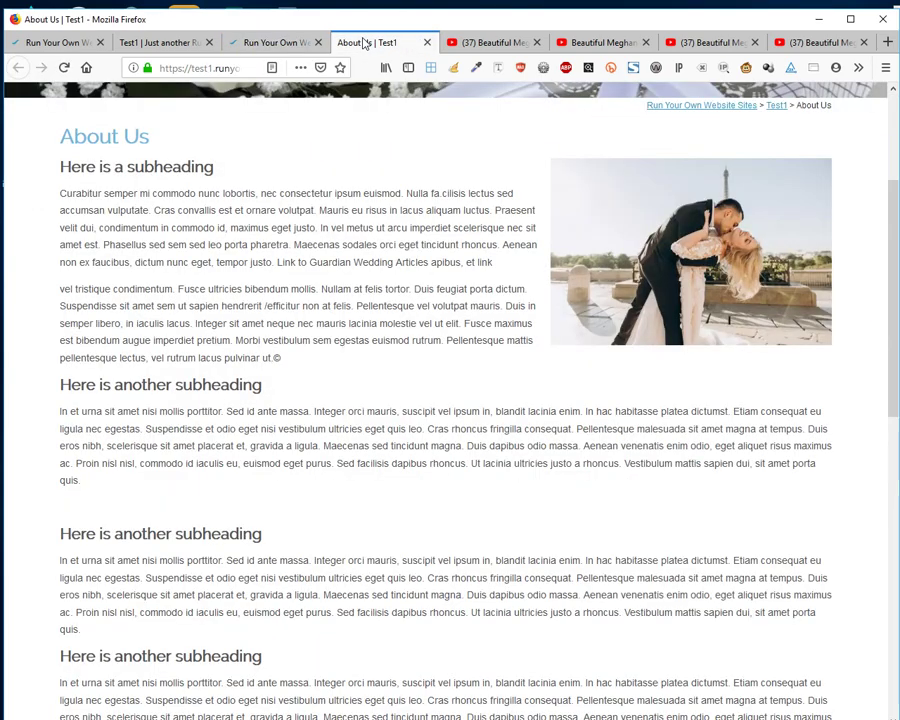
key(F5)
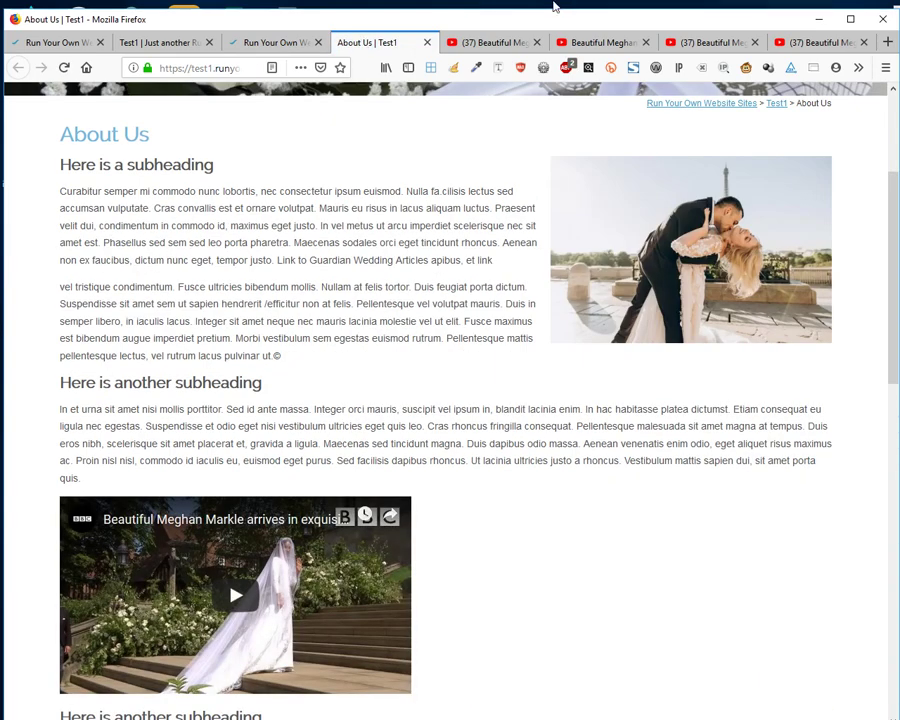
scroll(733, 252, down, 3)
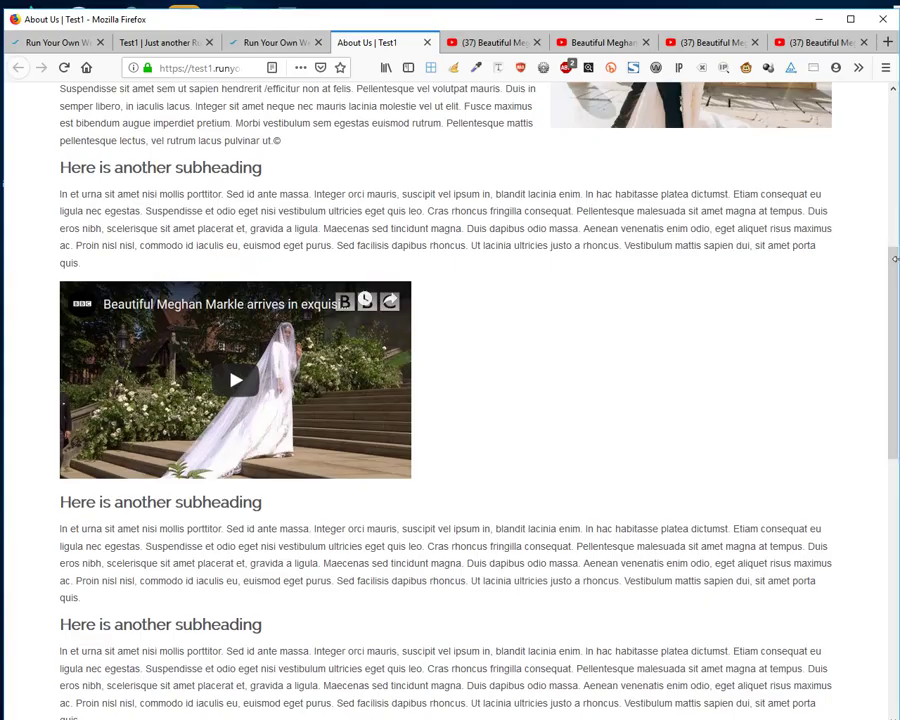
drag(896, 262, 897, 330)
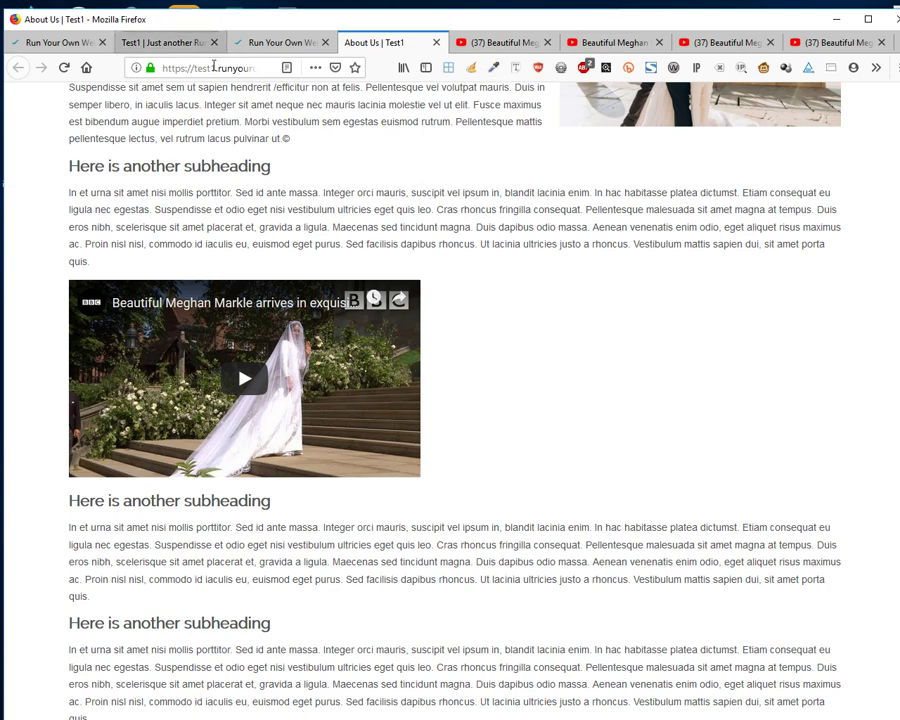
Return to the edit form of the About Us page in the account management area.
click(273, 40)
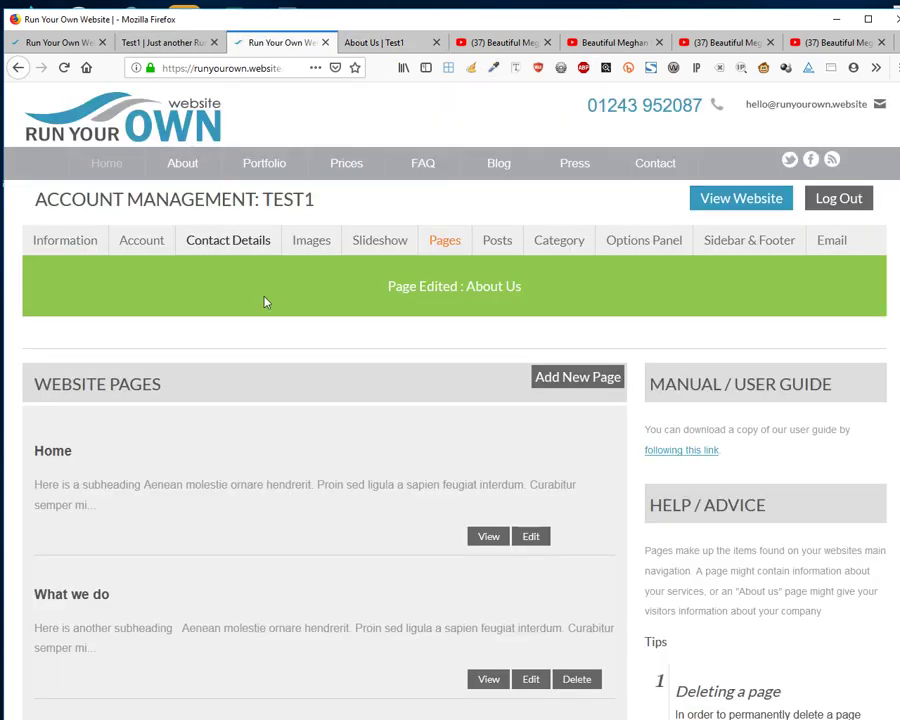
scroll(290, 320, down, 3)
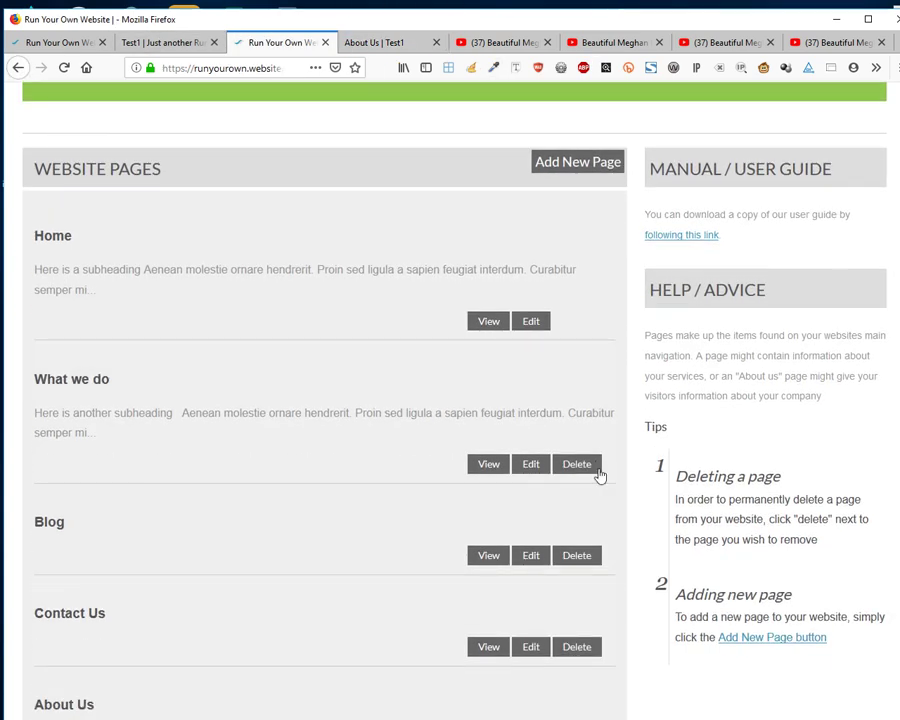
click(484, 460)
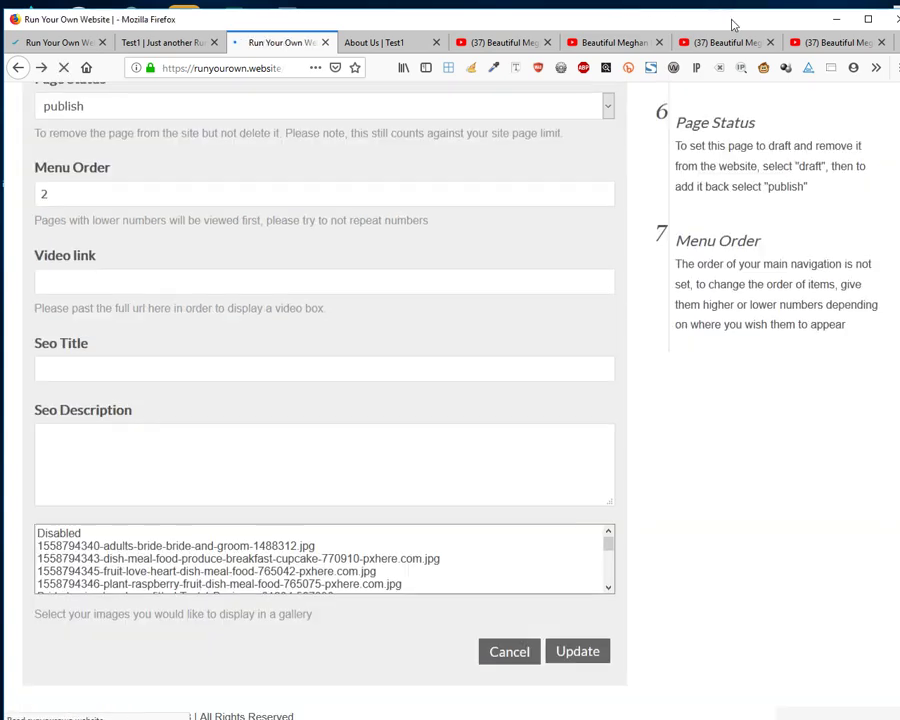
Copy the complete iframe embed code from the Embed Video dialog of the royal wedding video on YouTube.
click(795, 40)
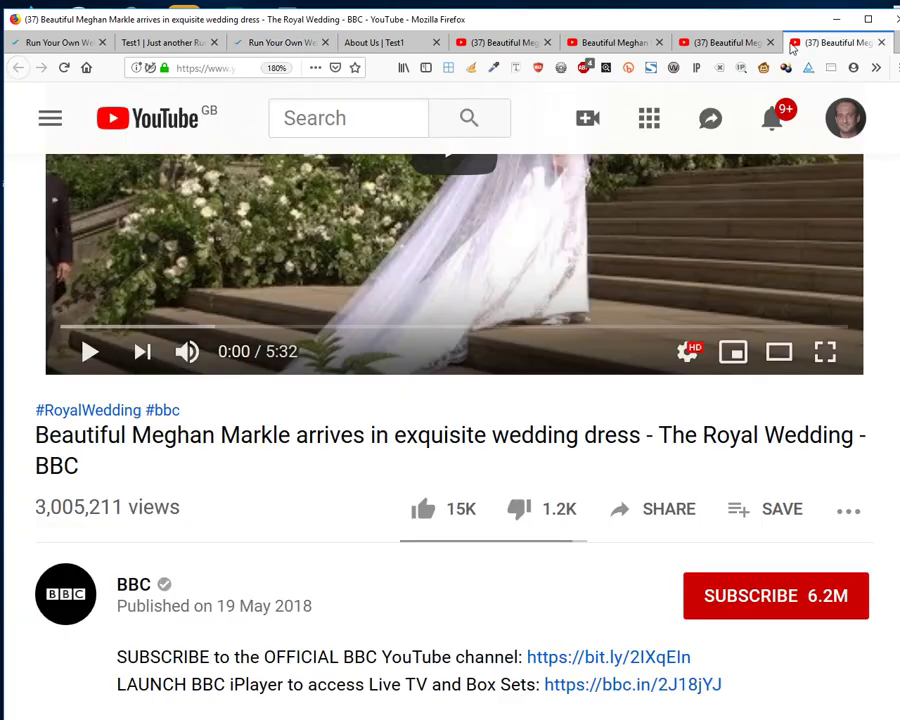
click(734, 45)
click(615, 41)
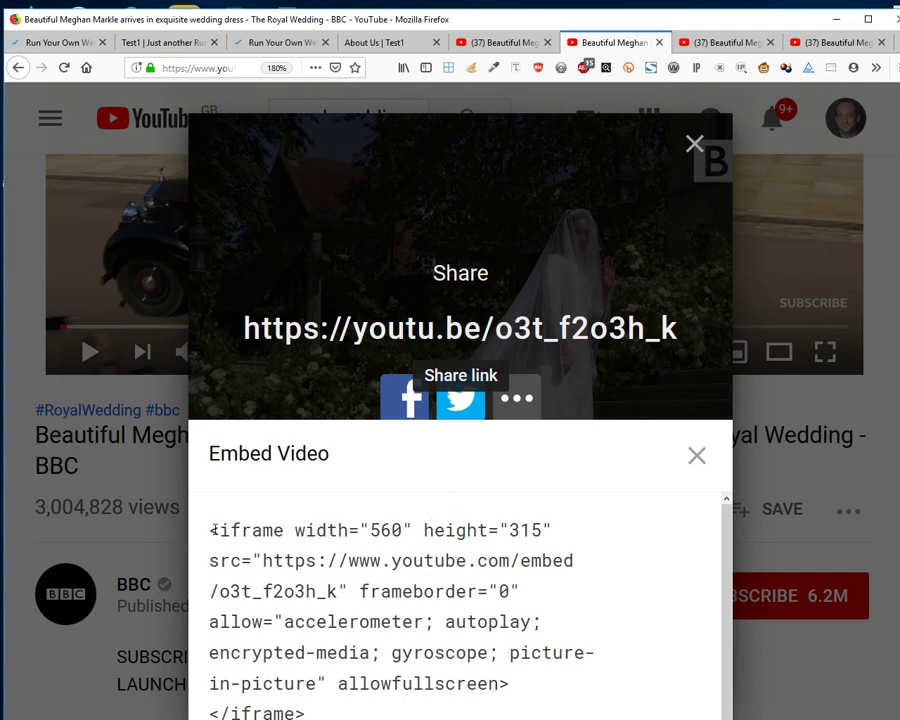
click(331, 639)
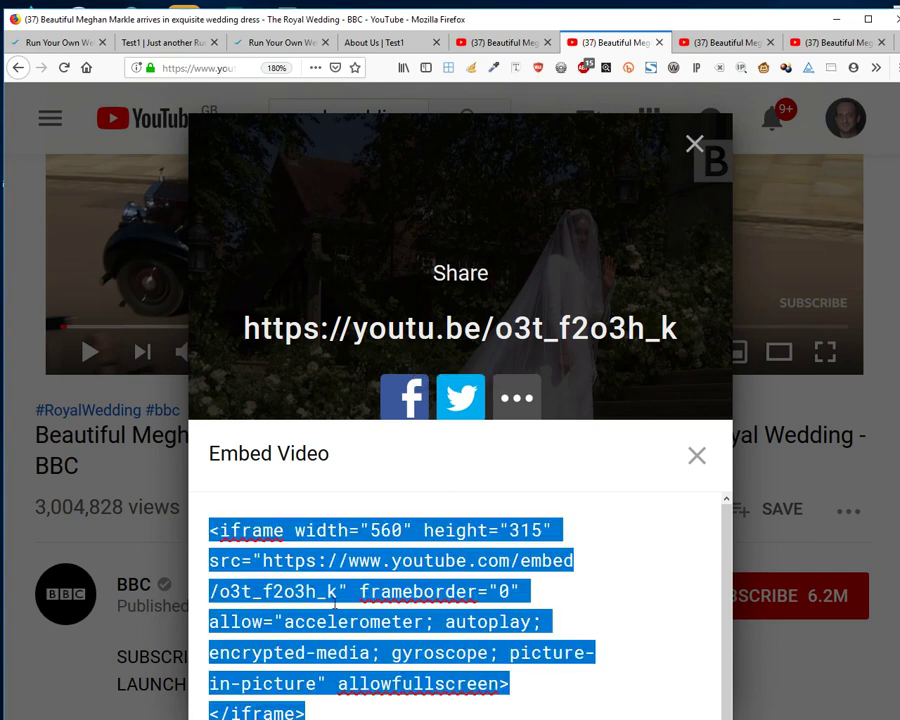
right_click(335, 605)
click(364, 357)
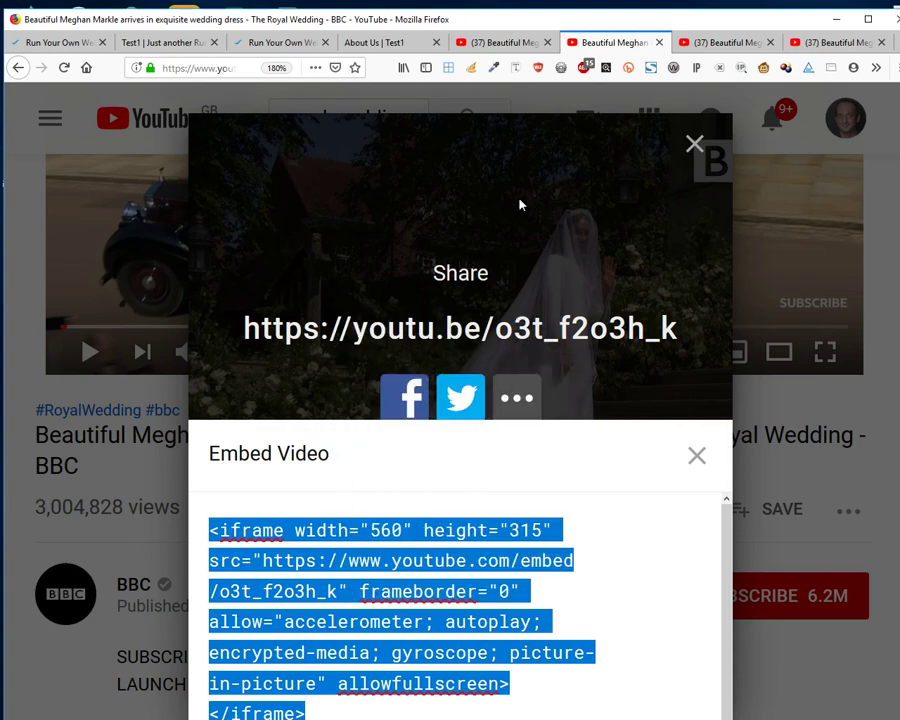
click(365, 43)
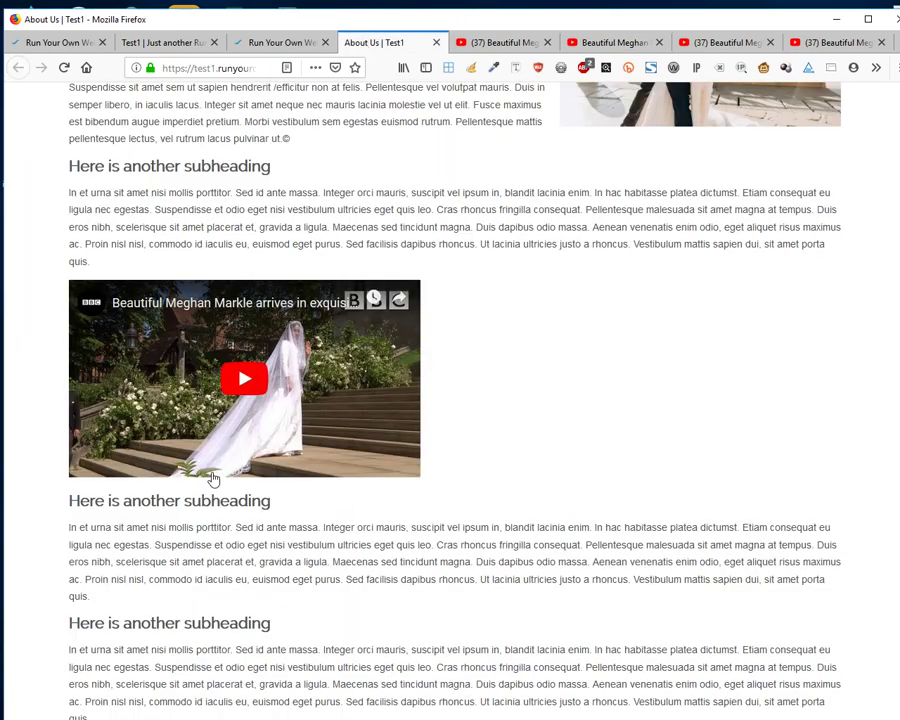
click(285, 45)
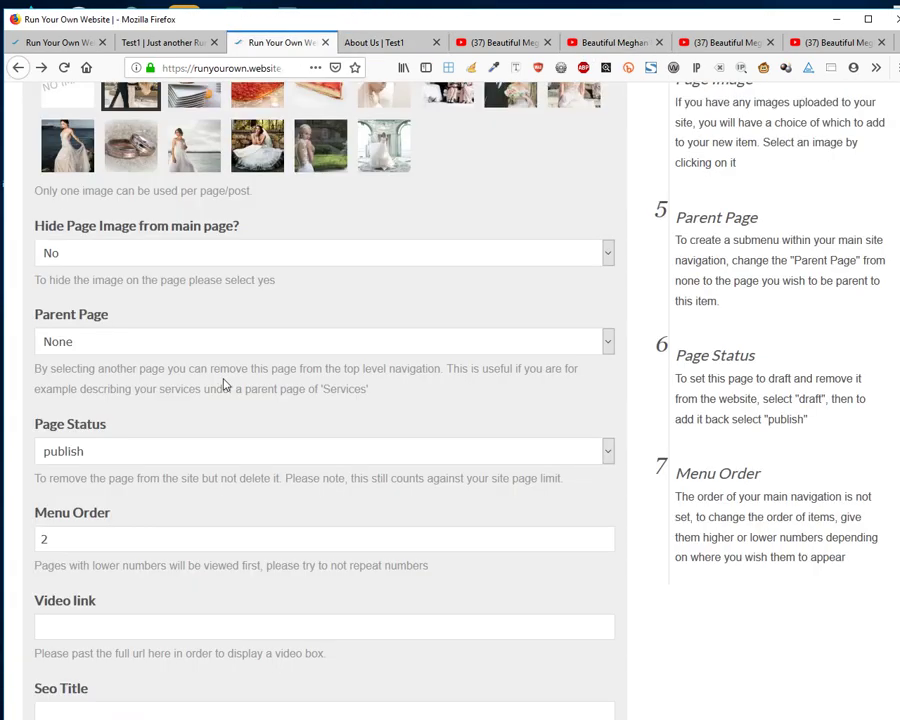
scroll(225, 385, up, 3)
scroll(225, 385, up, 5)
scroll(224, 384, down, 3)
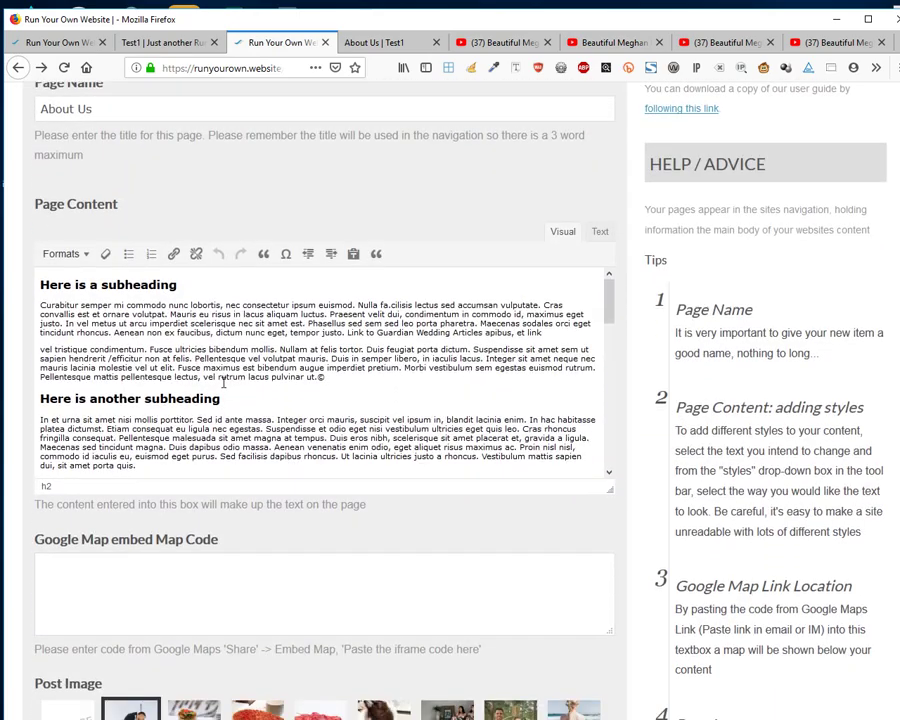
scroll(224, 384, down, 1)
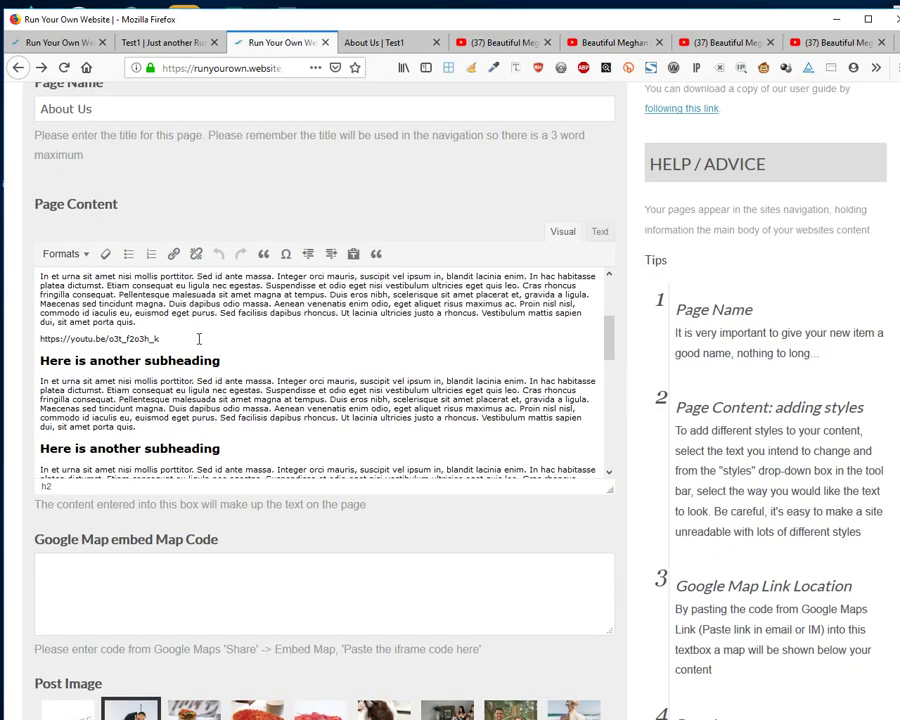
drag(199, 339, 3, 347)
key(Delete)
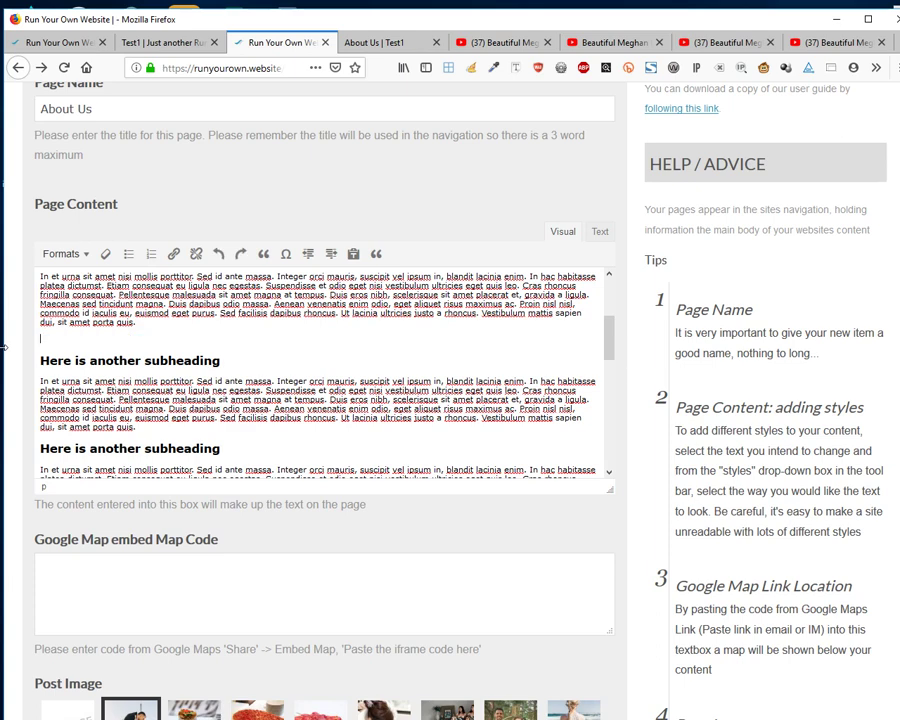
Try pasting the iframe embed code on the blank line in the visual editor, and delete it again.
key(ctrl+v)
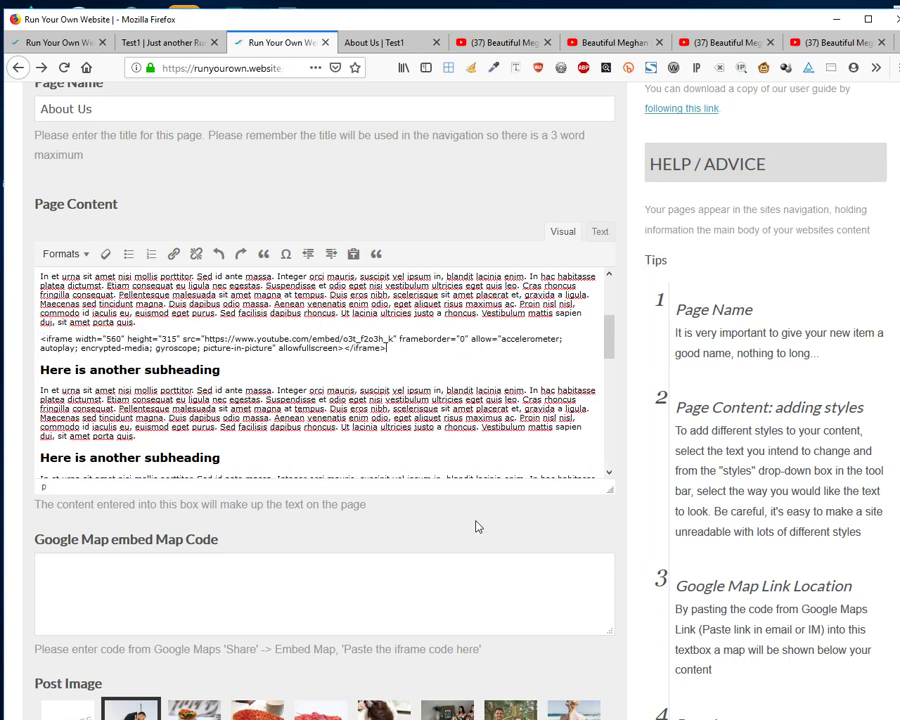
scroll(476, 527, down, 2)
scroll(476, 527, down, 1)
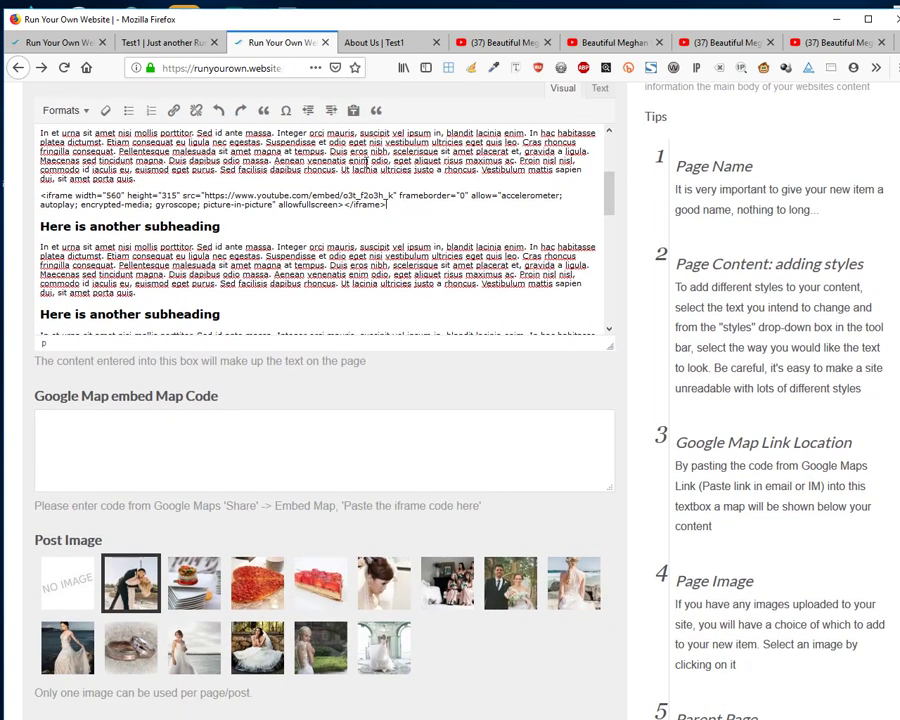
key(shift+Up)
key(shift+Home)
key(Delete)
Show the page content as HTML text and add two line breaks at the end of the first section.
scroll(699, 105, up, 3)
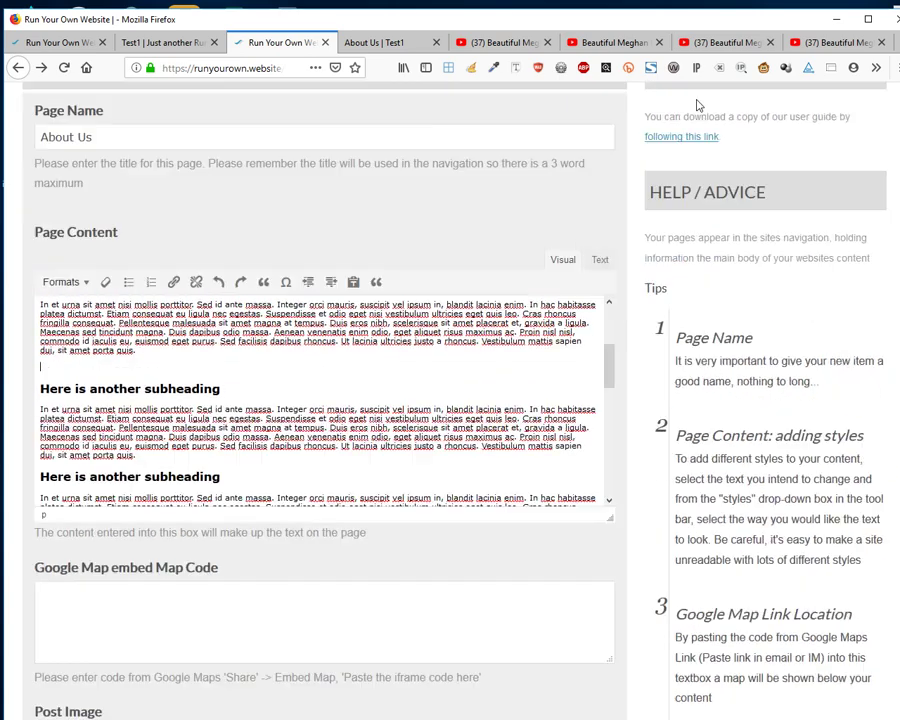
scroll(699, 105, up, 3)
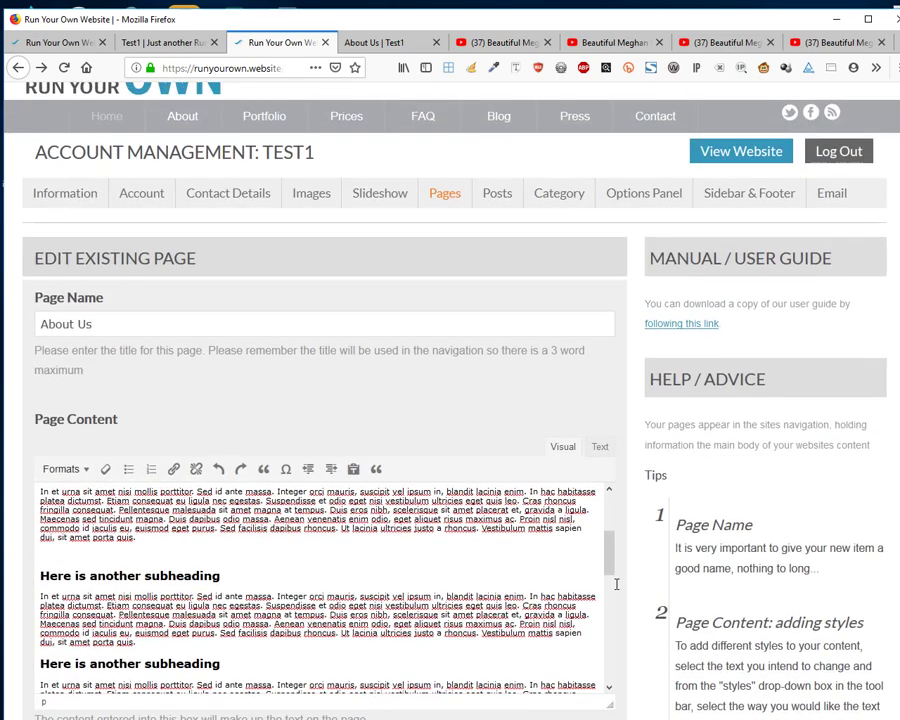
click(600, 449)
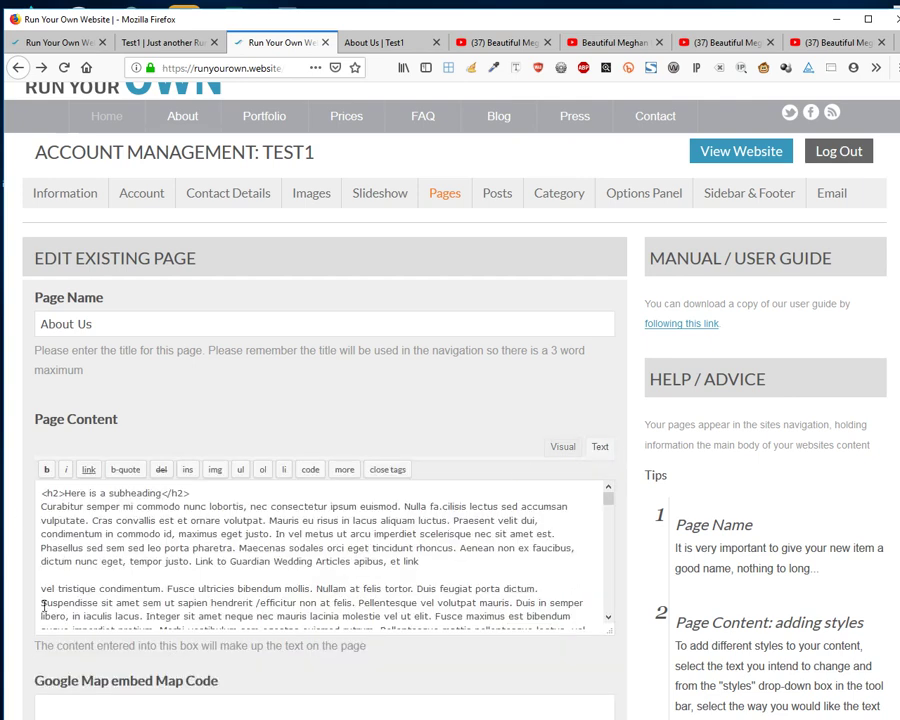
scroll(62, 590, down, 2)
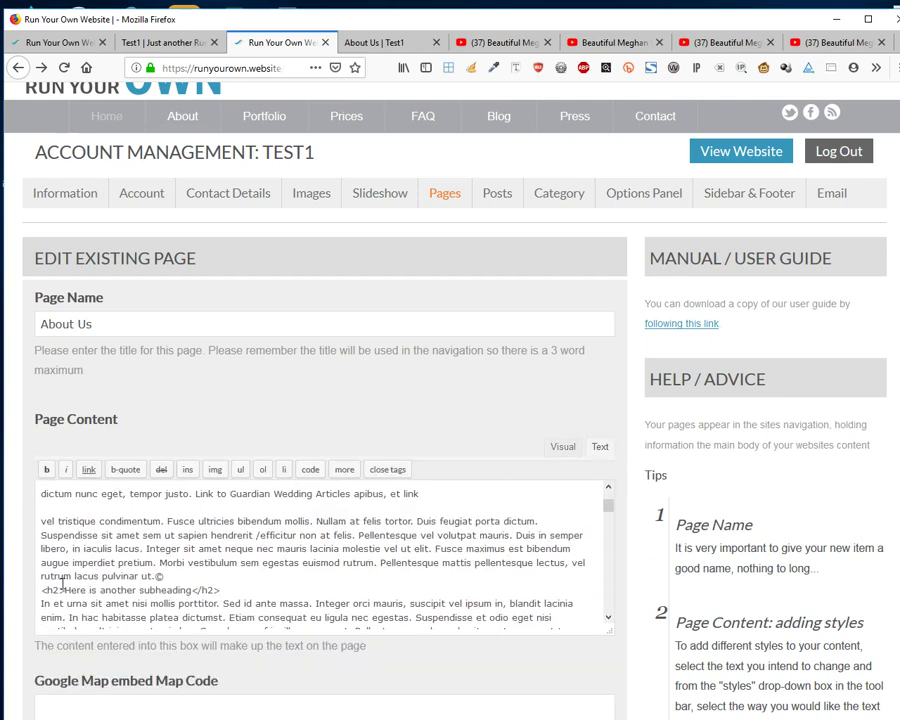
click(175, 577)
key(Return)
key(Return)
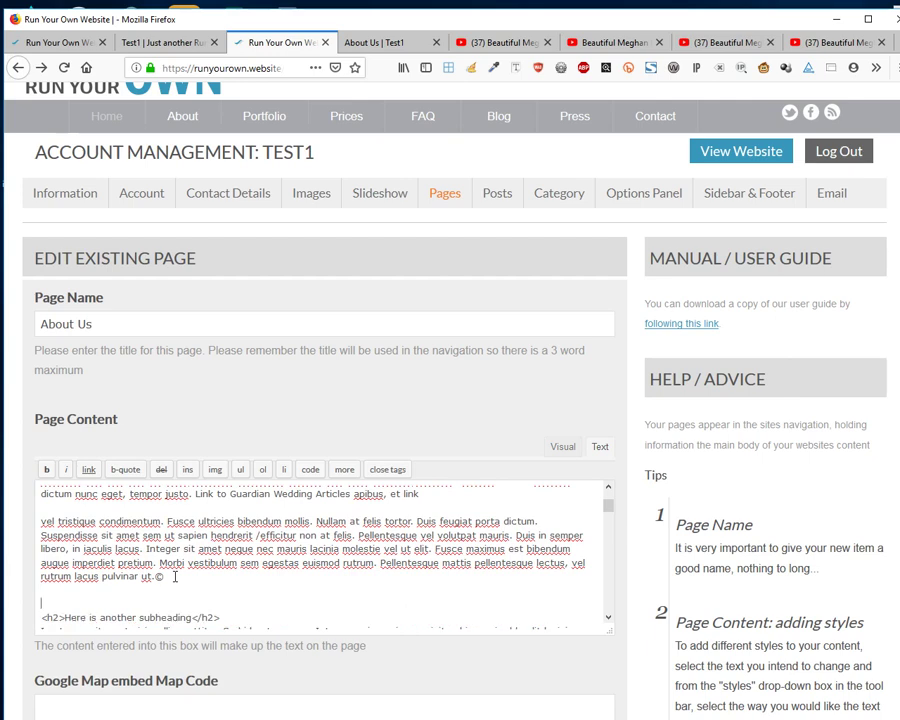
Paste the iframe embed code on its own line below the second section's paragraph in the HTML text.
scroll(175, 577, down, 3)
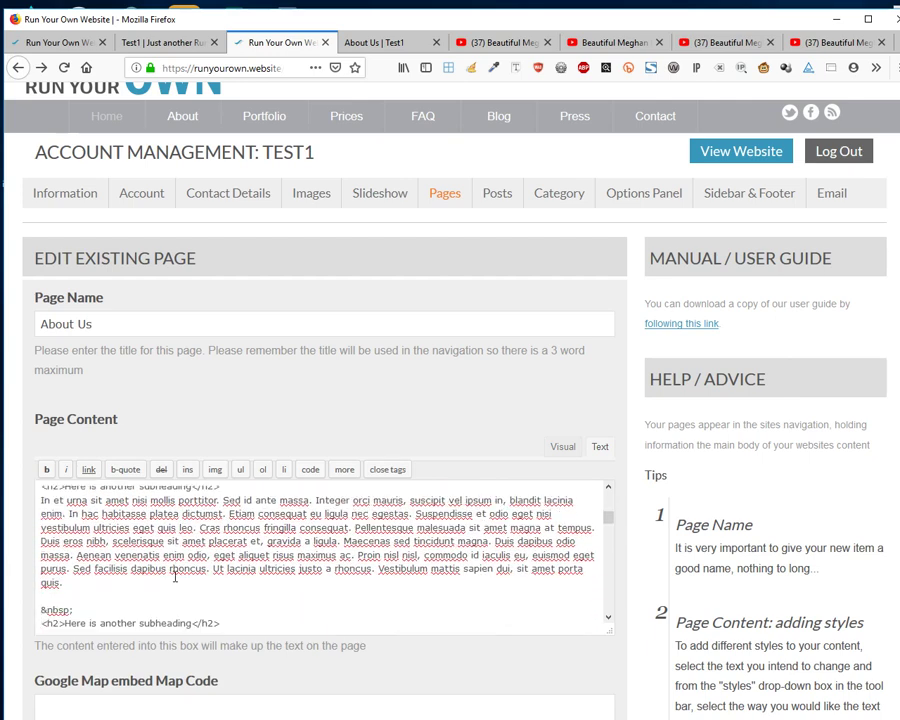
click(175, 577)
key(Return)
key(Return)
key(ctrl+v)
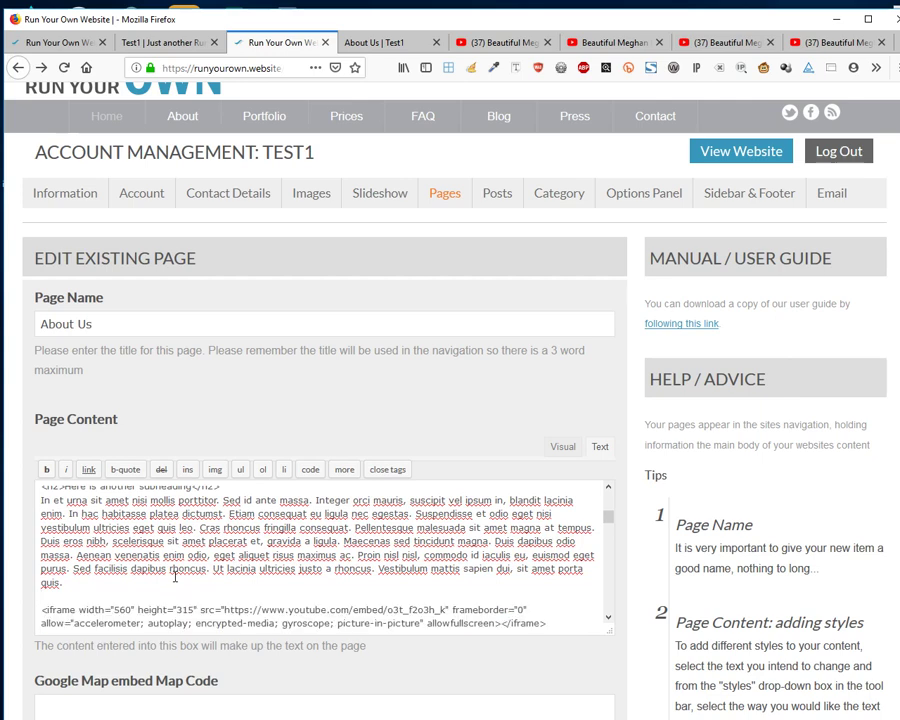
Return to the visual view and apply the Picture Align Right format to the embedded video.
click(557, 451)
scroll(538, 561, down, 3)
scroll(316, 624, up, 3)
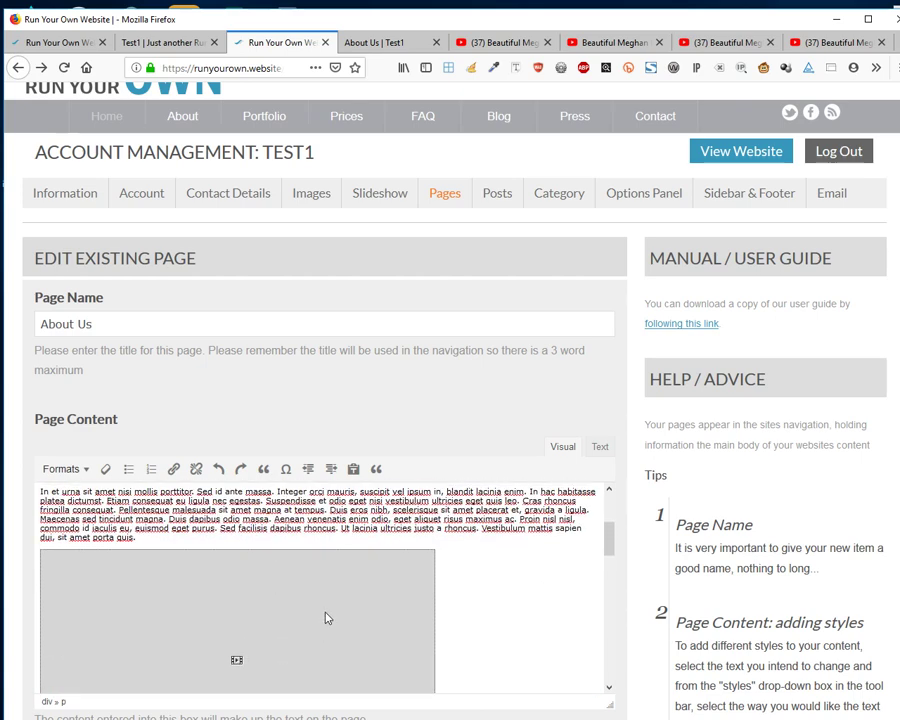
click(325, 618)
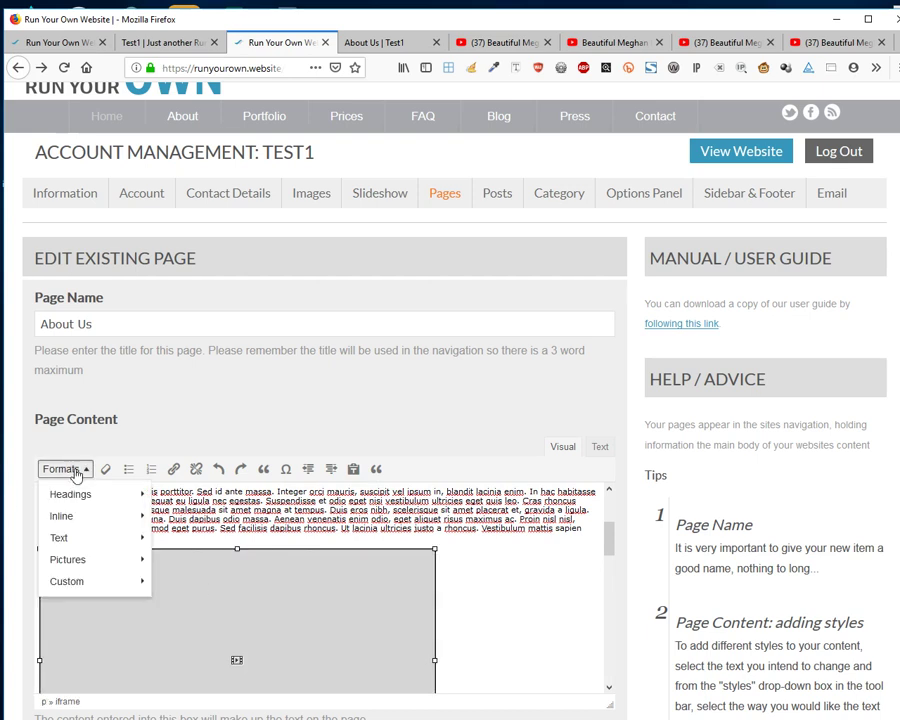
mouse_move(130, 560)
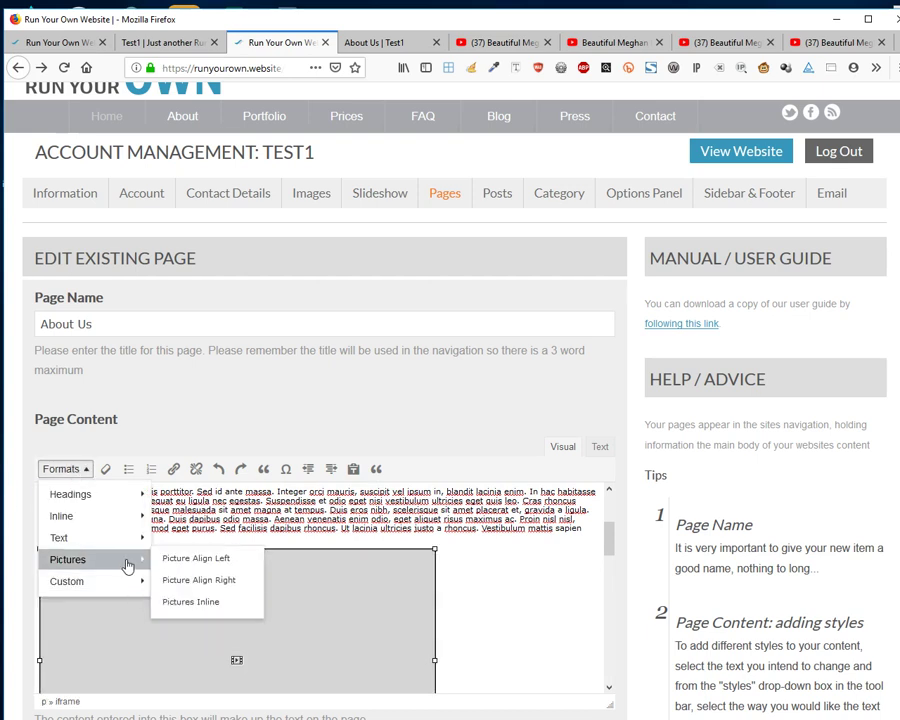
click(197, 579)
scroll(446, 620, down, 3)
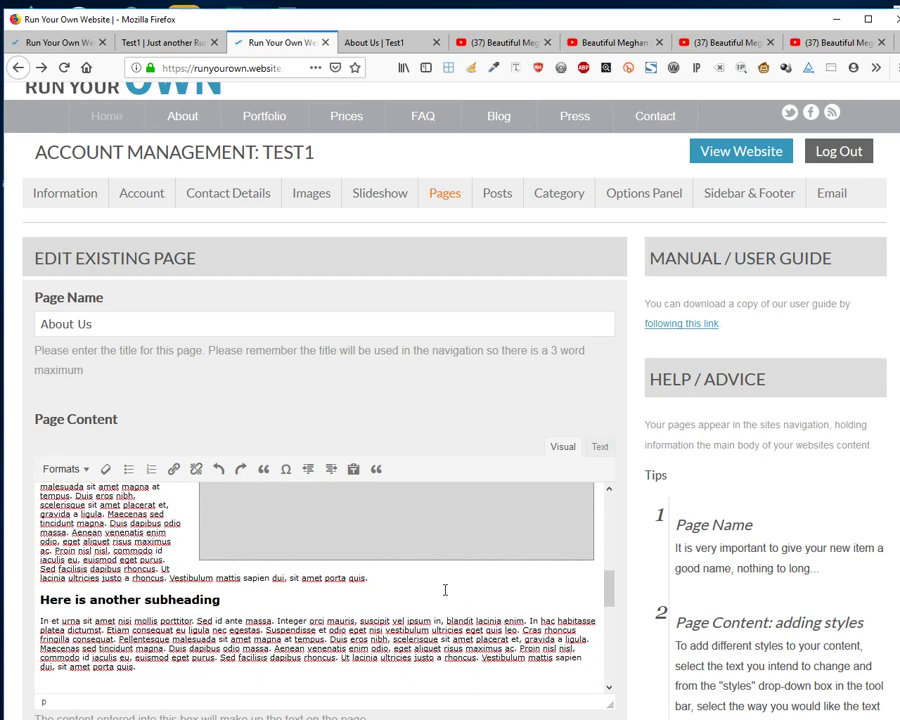
scroll(445, 590, down, 3)
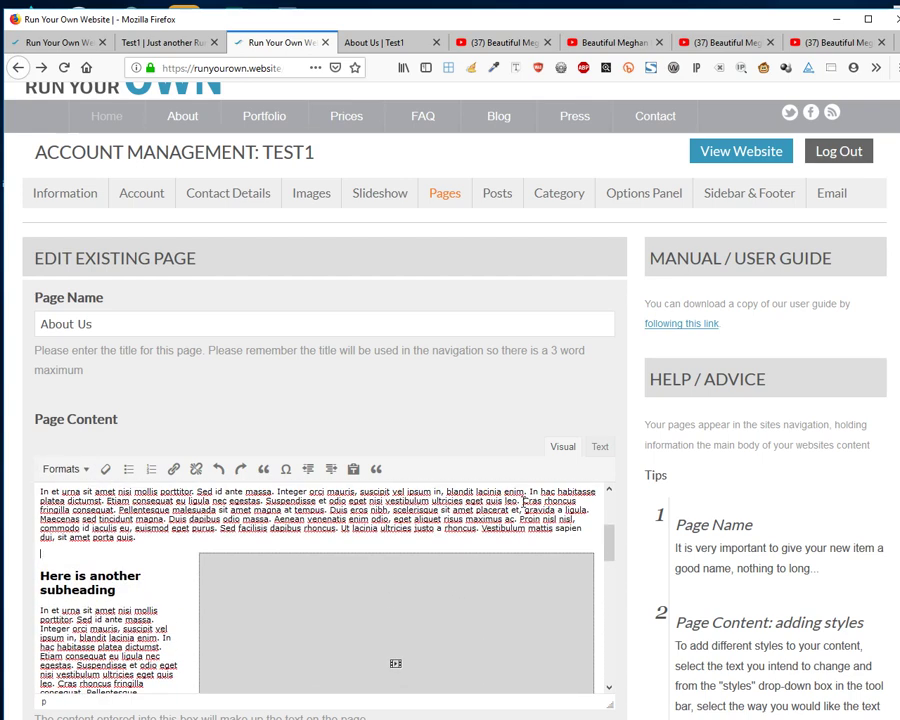
scroll(455, 560, down, 3)
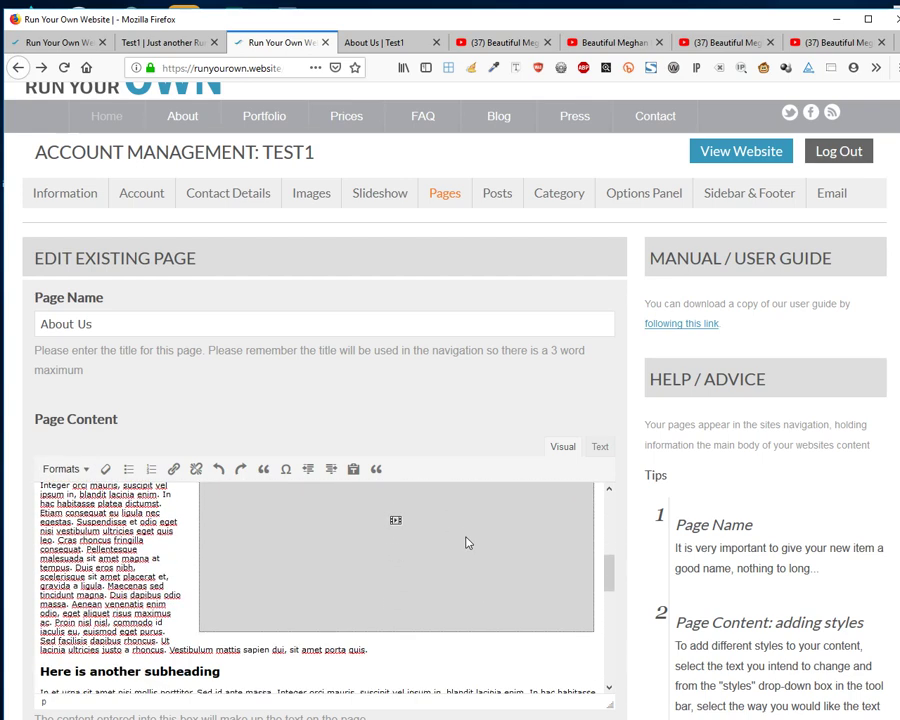
Set the iframe's width to 400 and height to 200 in the HTML text, and check its size in the visual view.
click(599, 447)
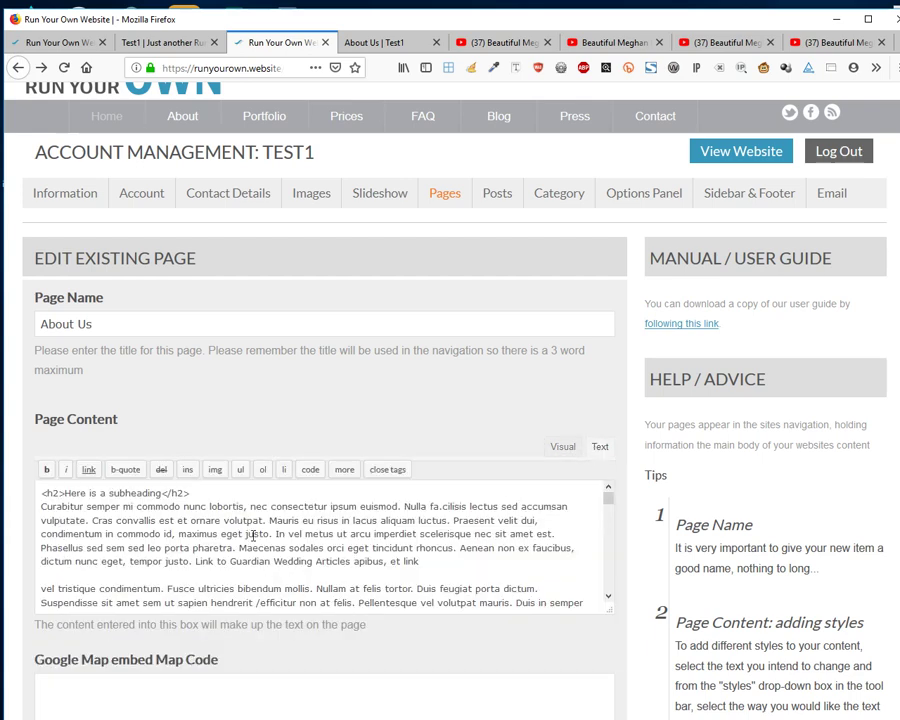
scroll(253, 536, down, 2)
scroll(253, 536, up, 3)
scroll(253, 540, down, 5)
scroll(253, 540, up, 2)
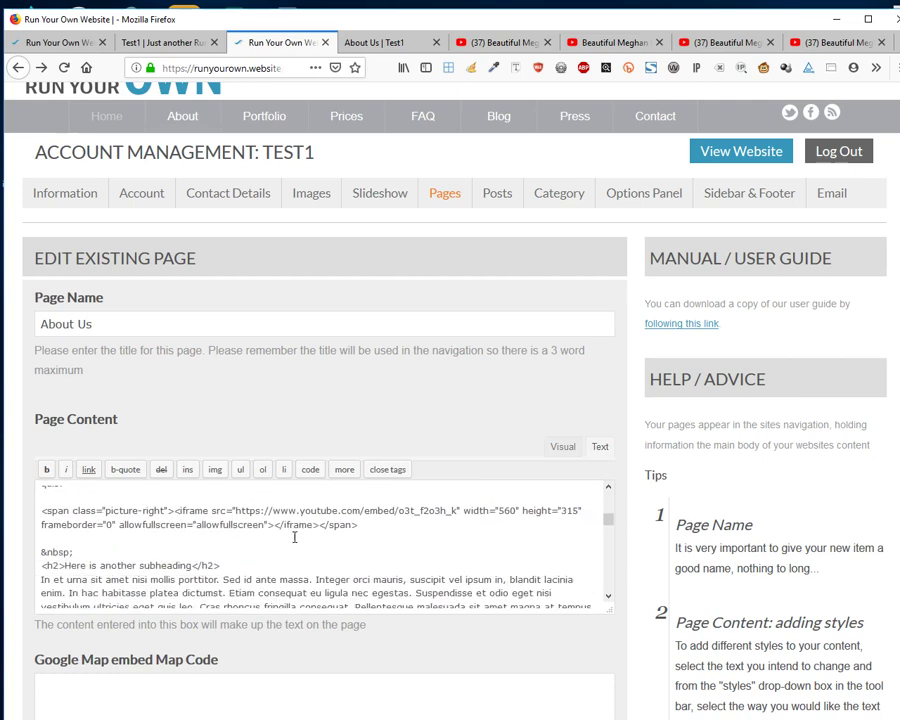
click(527, 537)
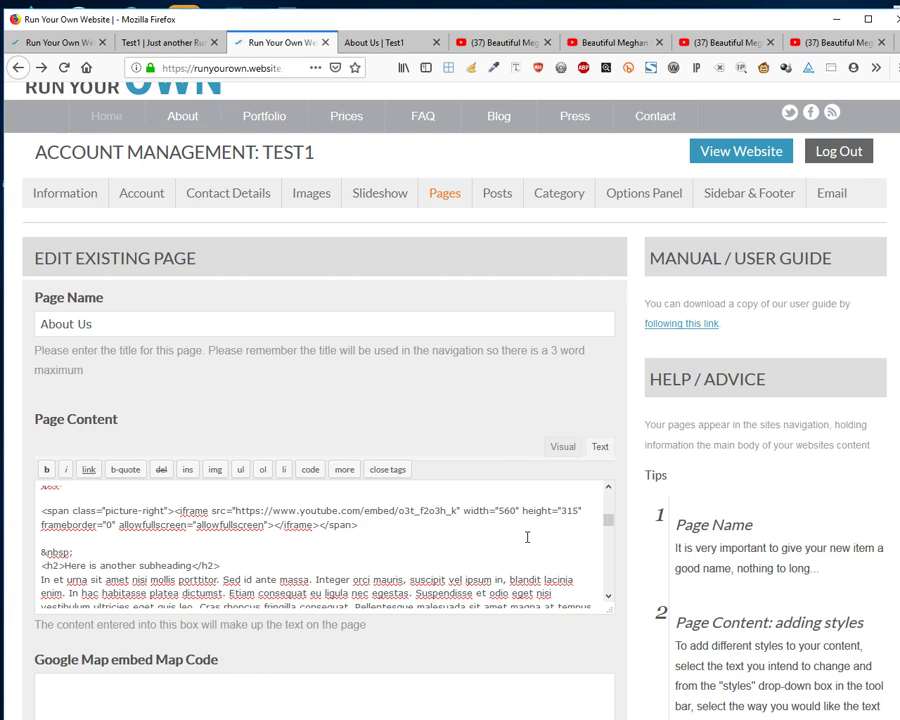
key(Delete)
key(Delete)
key(Delete)
text(400)
key(Delete)
key(Delete)
key(Delete)
text(20)
click(566, 446)
scroll(426, 645, up, 5)
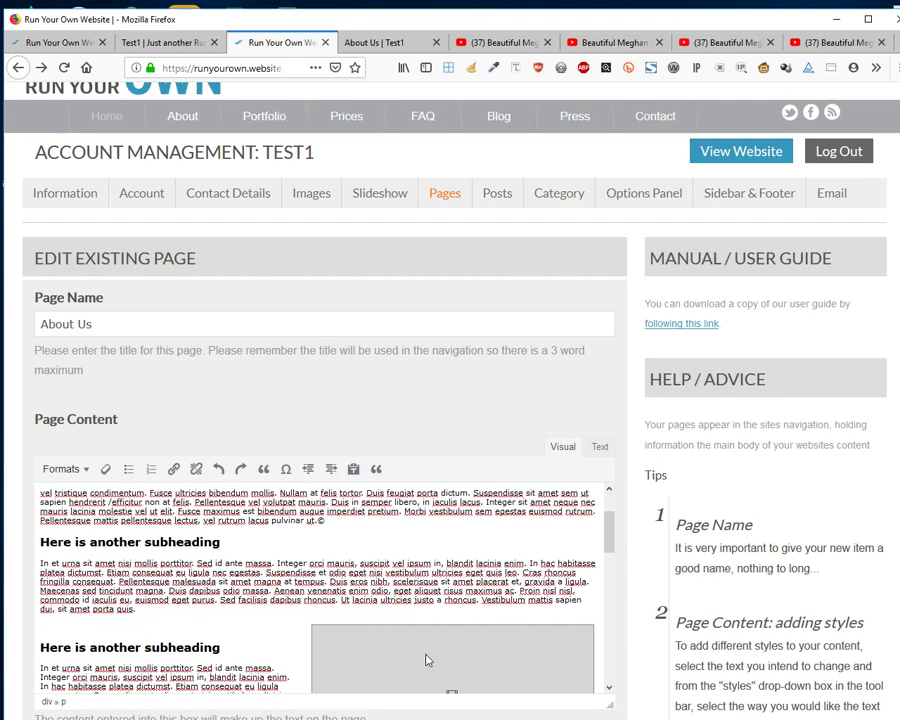
Set the iframe's height to 240 in the HTML text and return to the visual view.
click(600, 446)
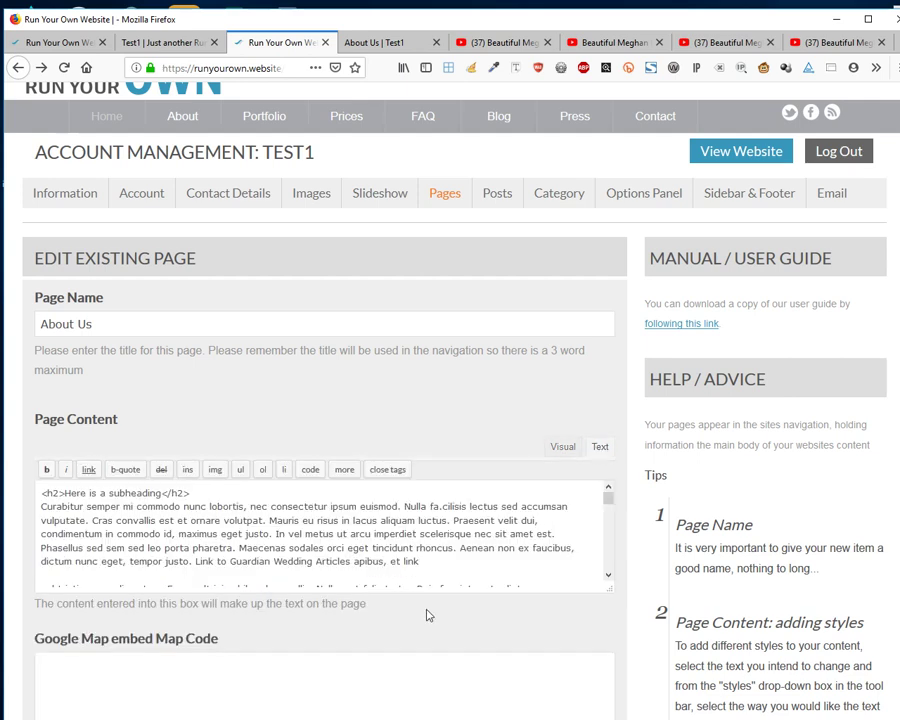
scroll(446, 530, down, 5)
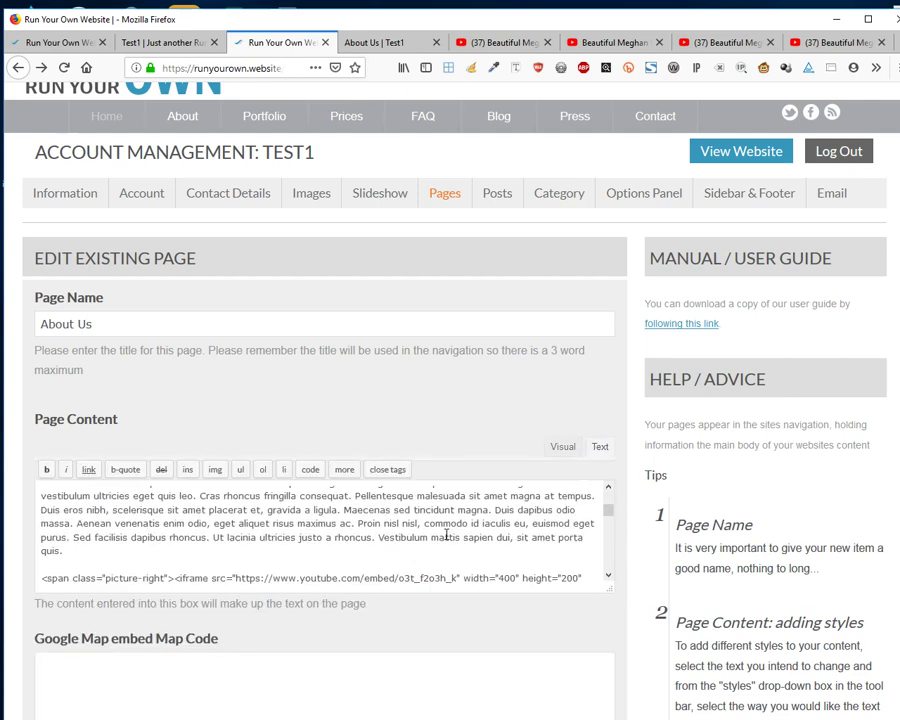
click(563, 577)
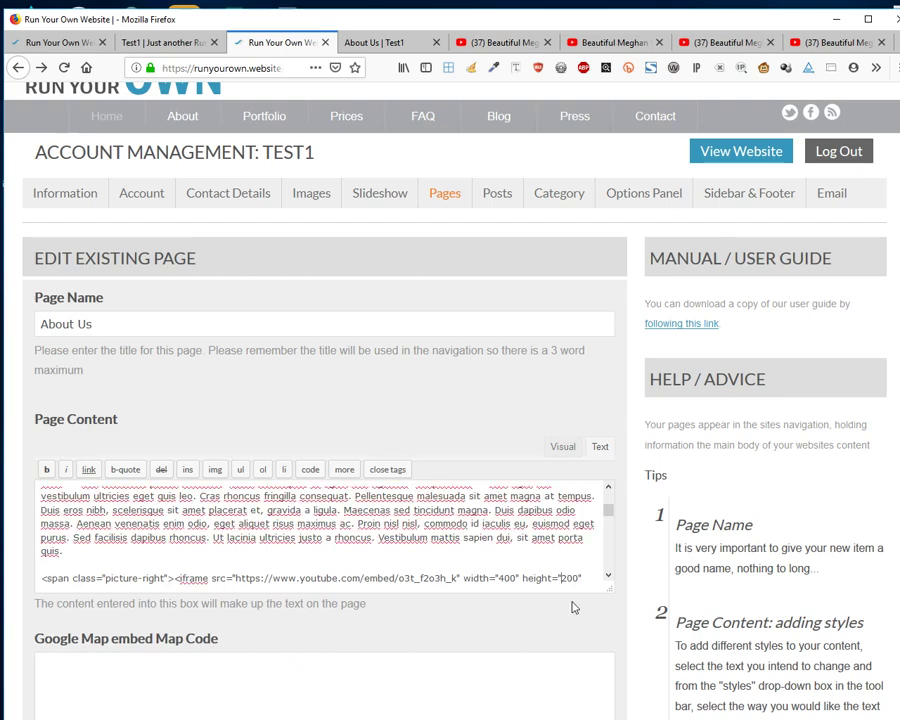
text(4)
click(562, 447)
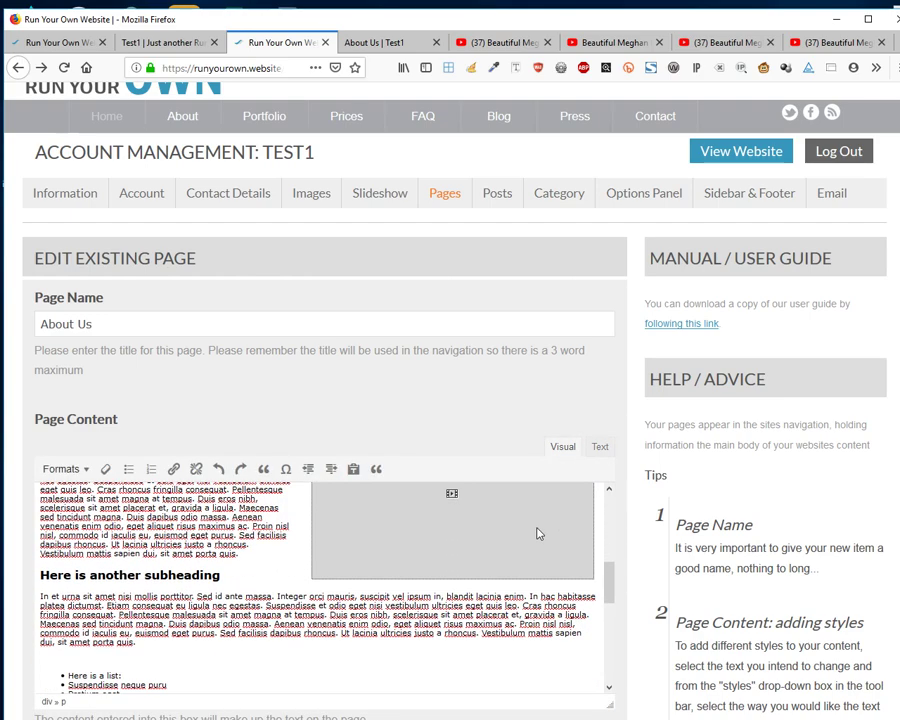
Check how the text wraps around the resized video and save the About Us page.
scroll(630, 603, down, 4)
scroll(630, 603, down, 5)
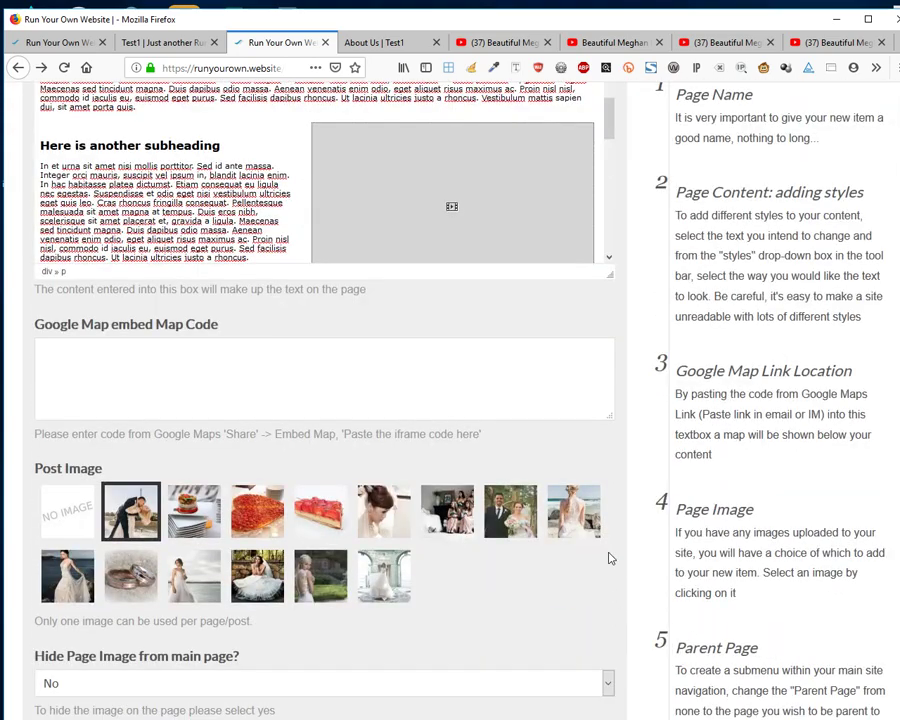
scroll(540, 580, up, 5)
scroll(336, 220, up, 3)
scroll(335, 176, down, 1)
scroll(310, 460, down, 5)
scroll(228, 618, down, 4)
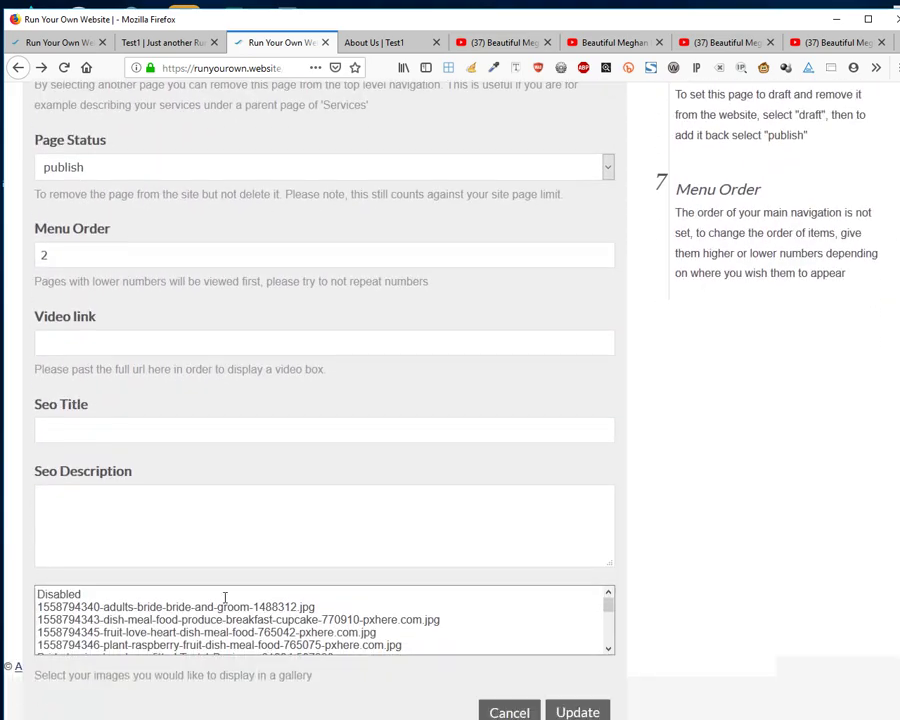
click(570, 684)
scroll(565, 655, up, 6)
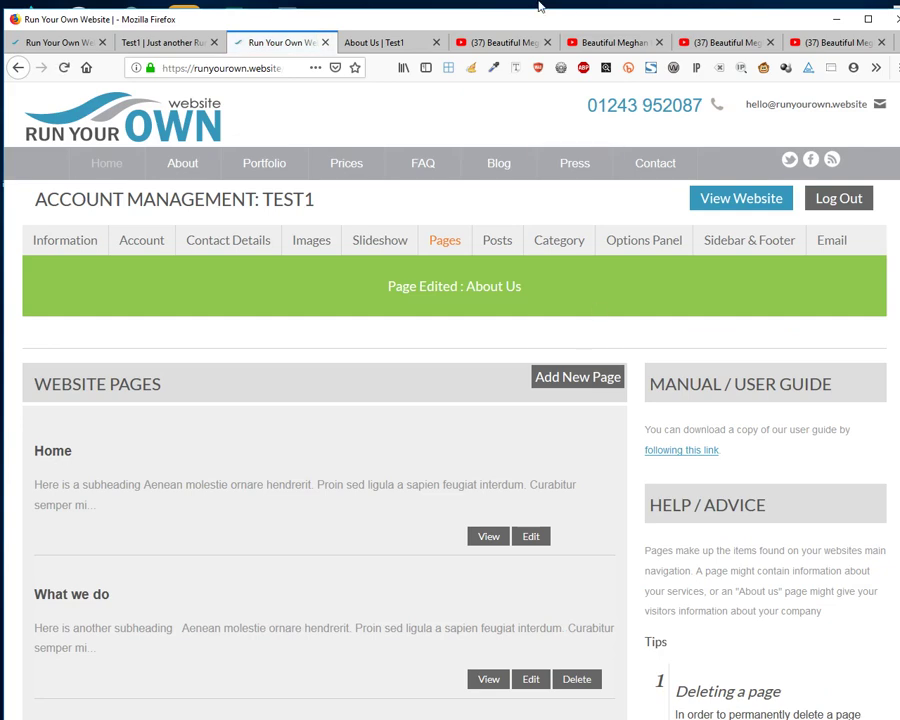
Reload the live About Us page to check the embedded video's placement and return to the page editor.
click(384, 48)
key(F5)
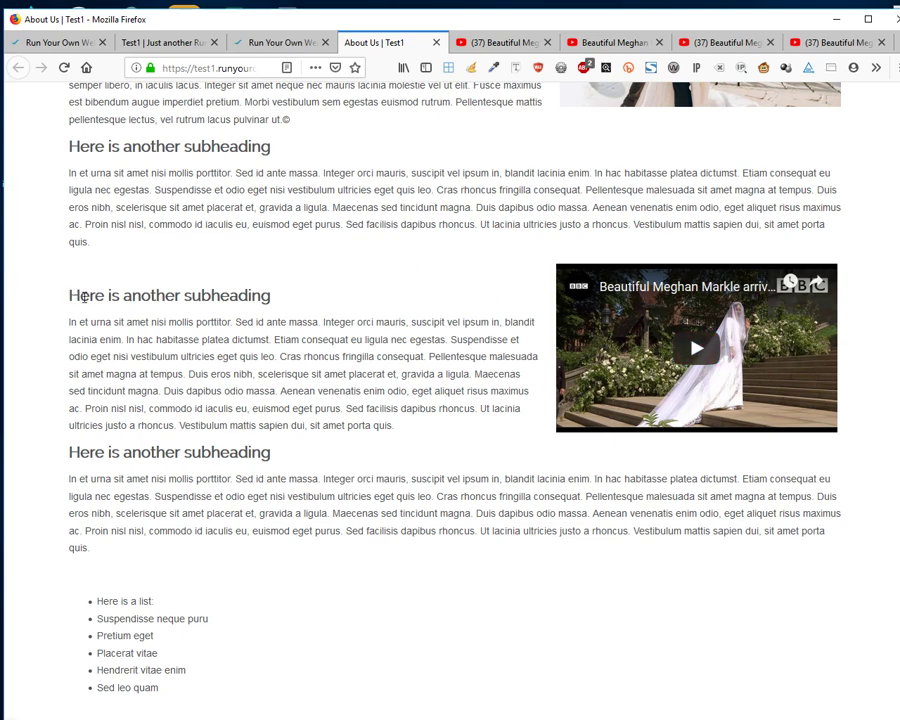
click(278, 43)
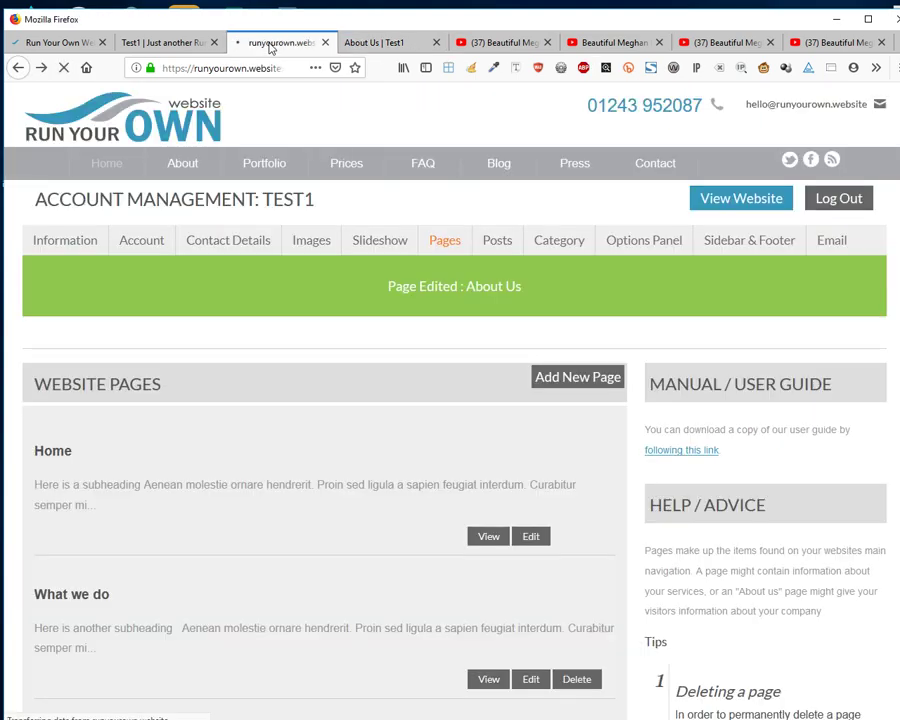
Remove the blank line above the subheading beside the embedded video in the About Us page content.
scroll(250, 373, down, 3)
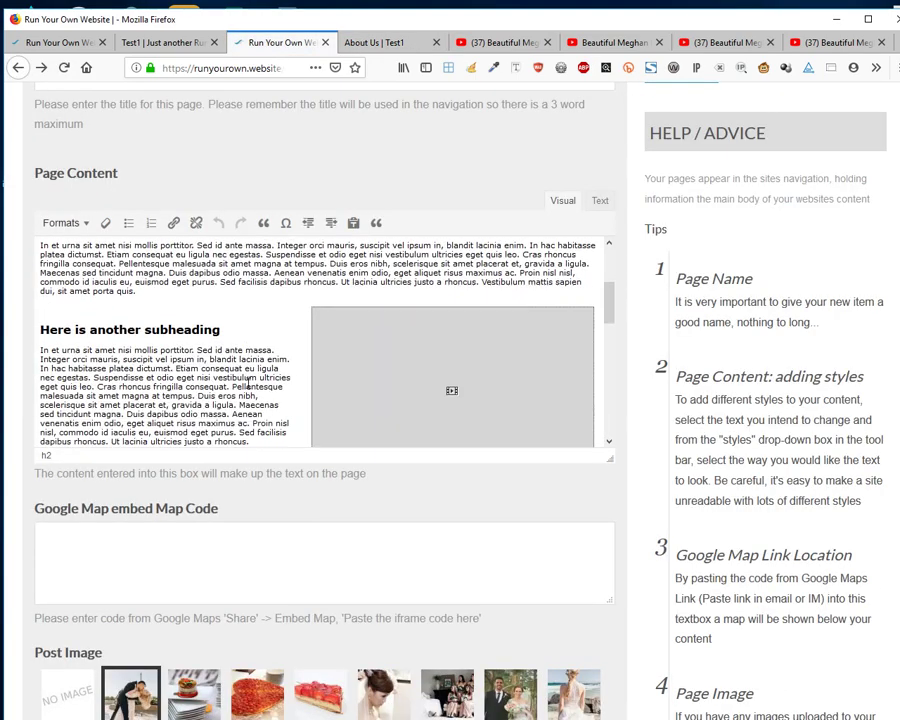
click(42, 329)
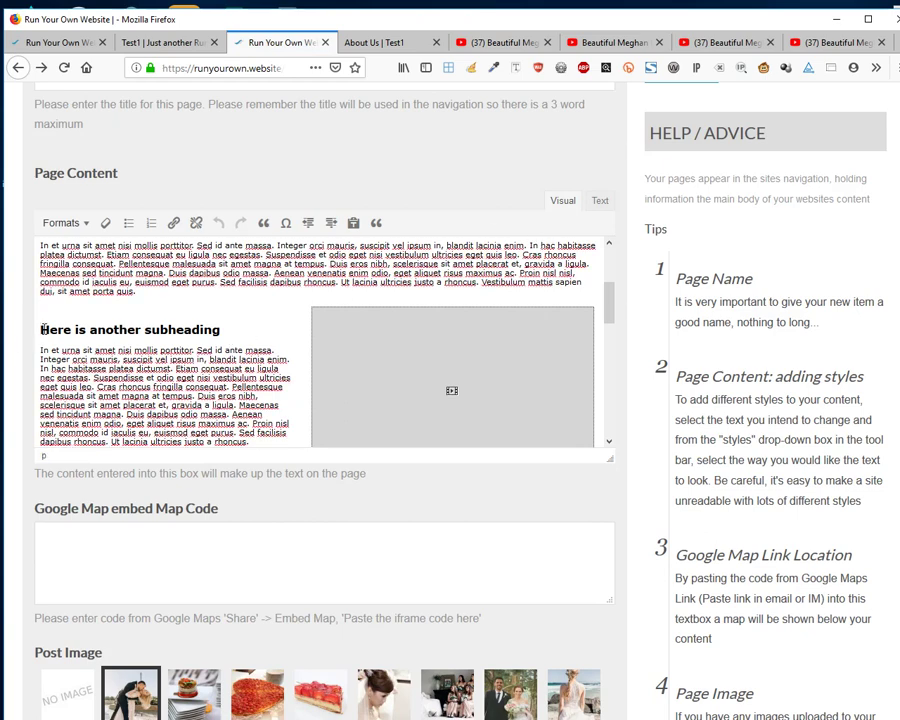
key(Return)
key(BackSpace)
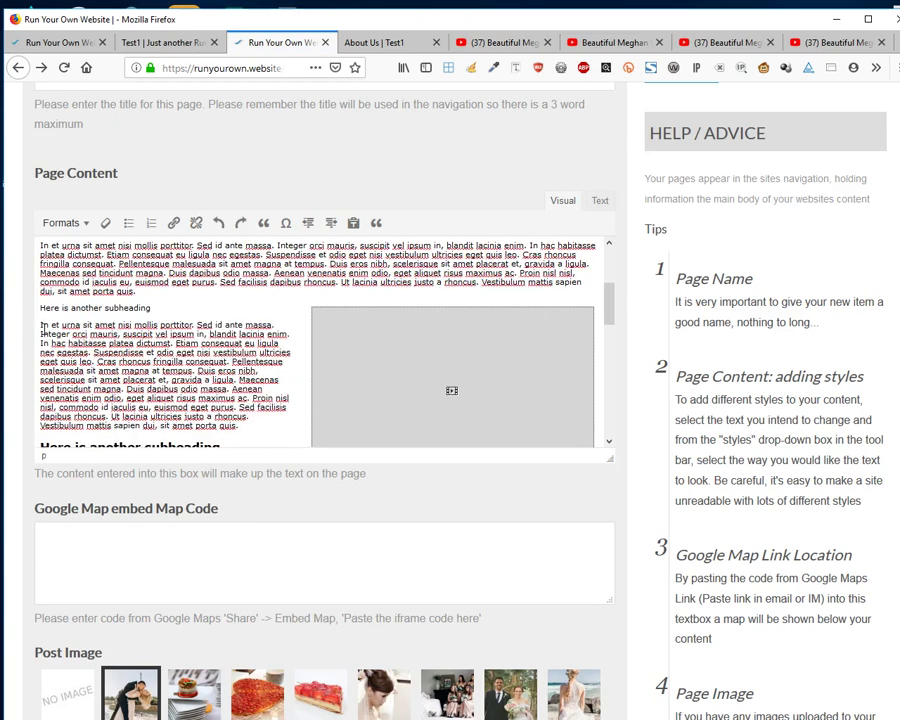
Reapply the Heading 2 format to the "Here is another subheading" line beside the video.
triple_click(95, 308)
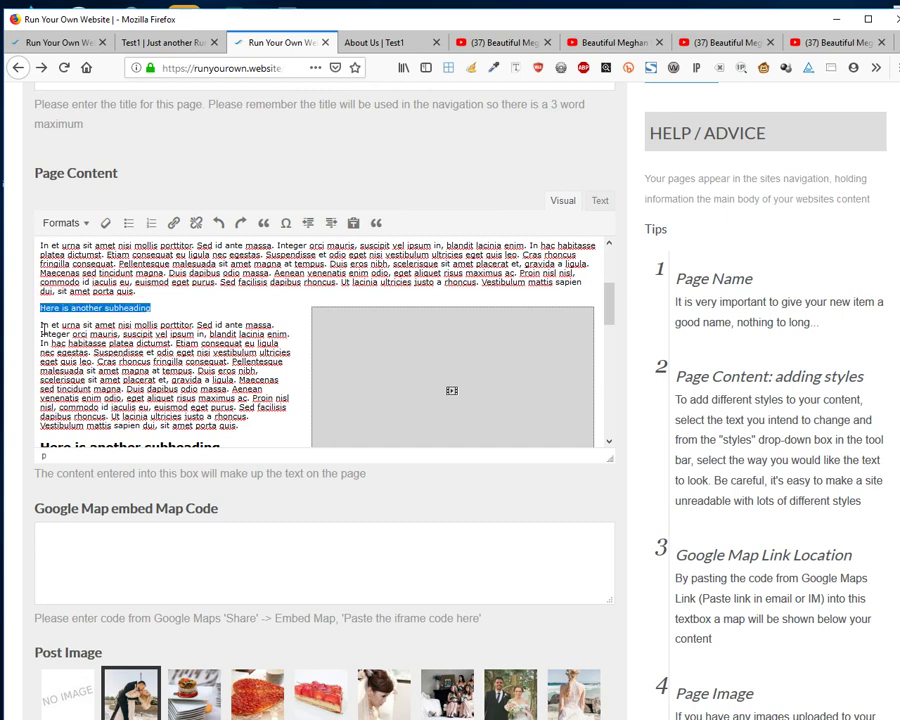
click(66, 222)
mouse_move(88, 248)
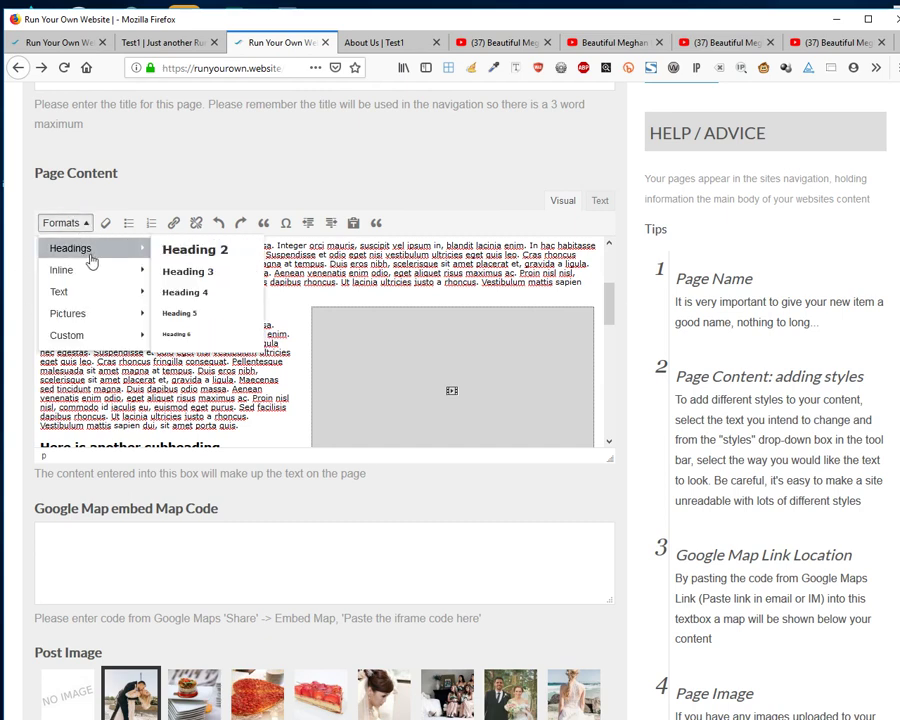
click(185, 249)
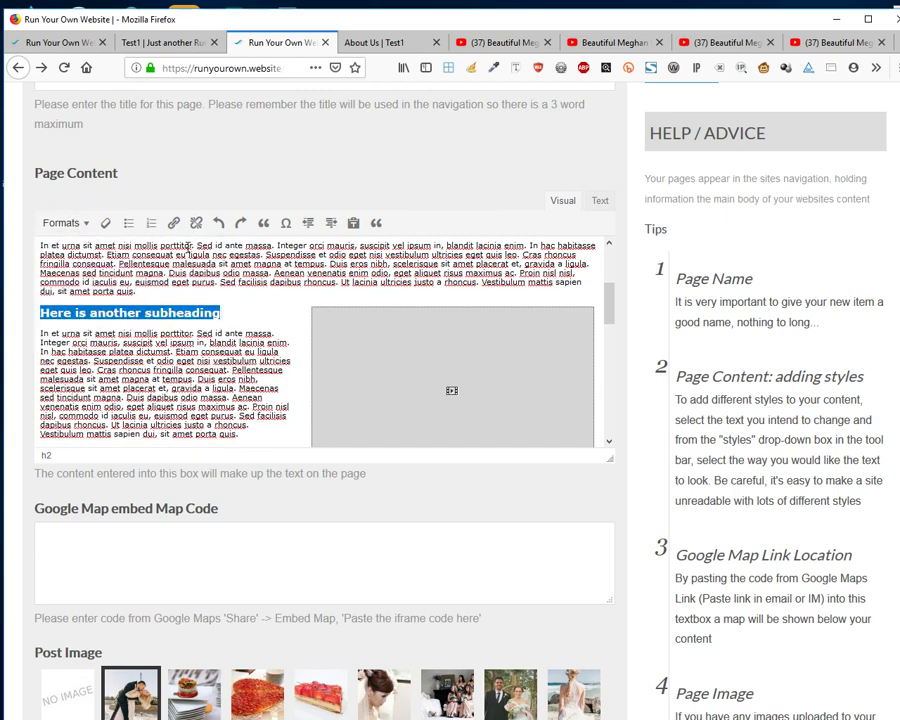
click(364, 160)
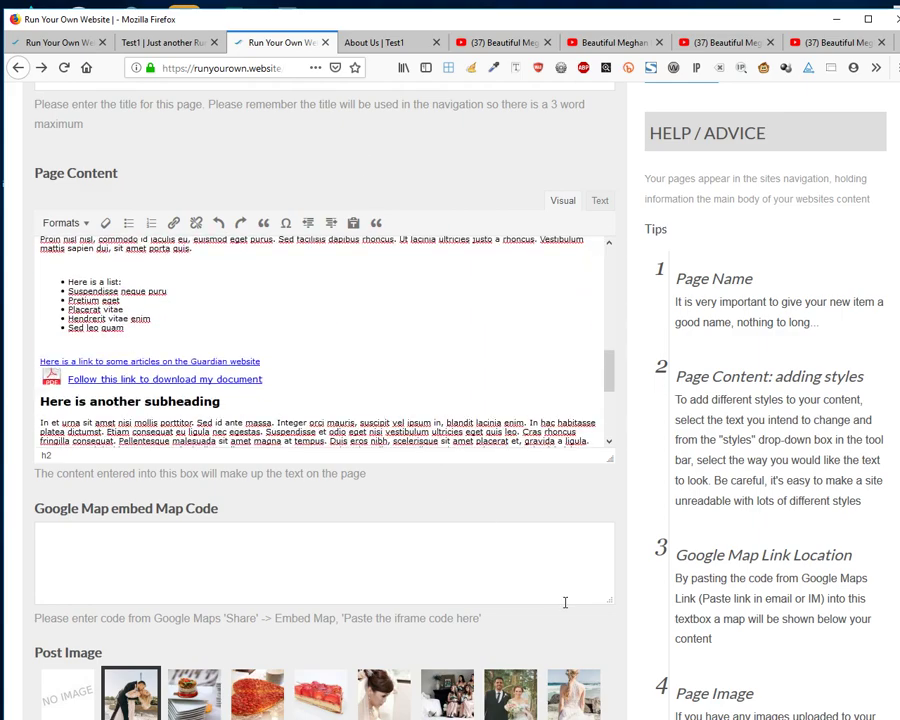
Save the About Us page and reload its live version to check the spacing around the video.
scroll(512, 652, down, 7)
scroll(459, 680, down, 2)
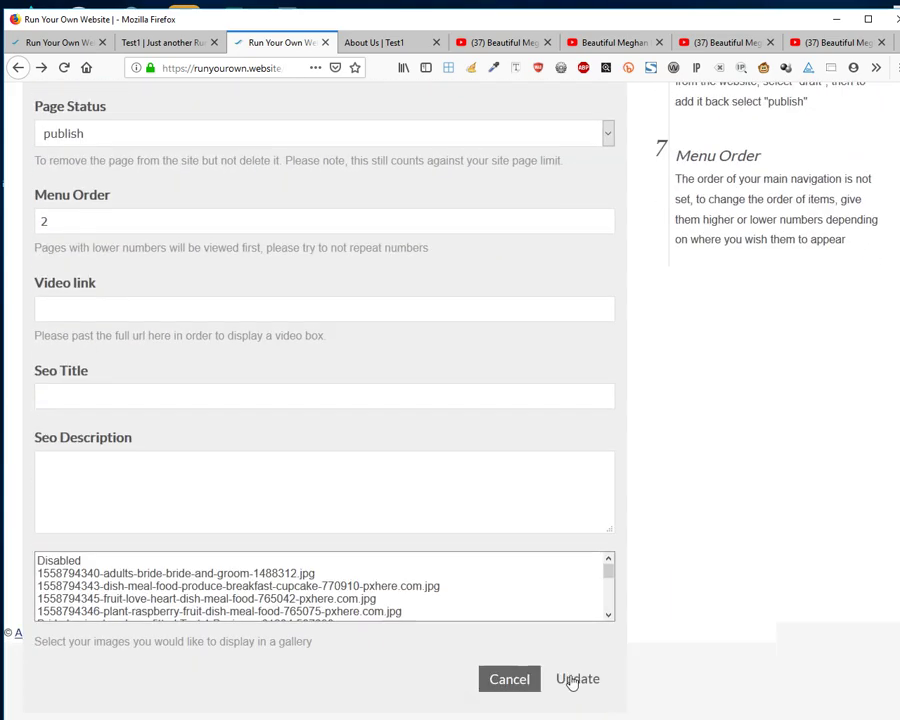
click(572, 677)
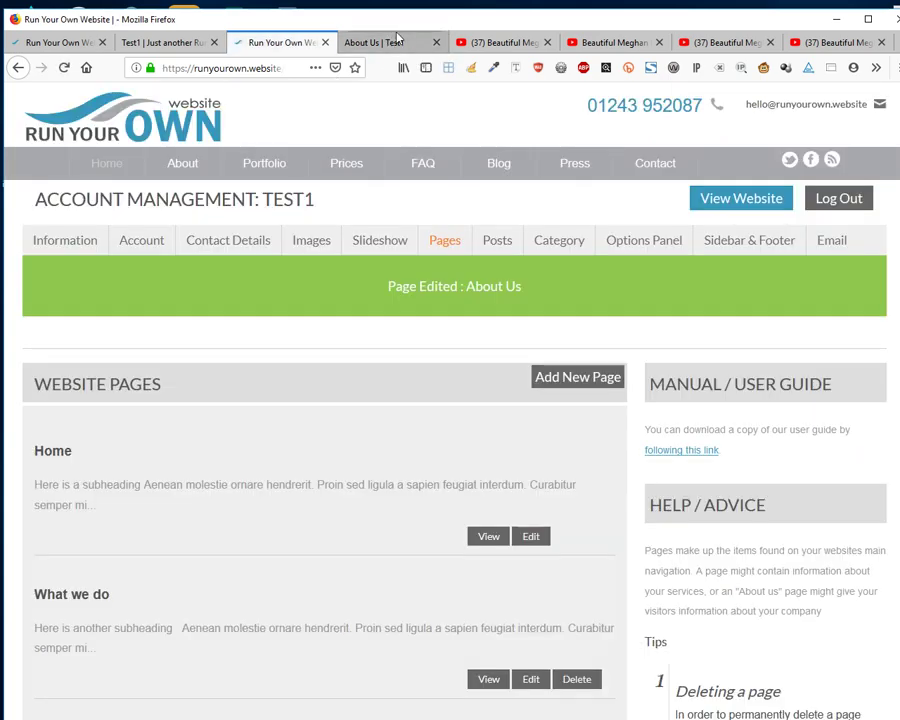
click(398, 42)
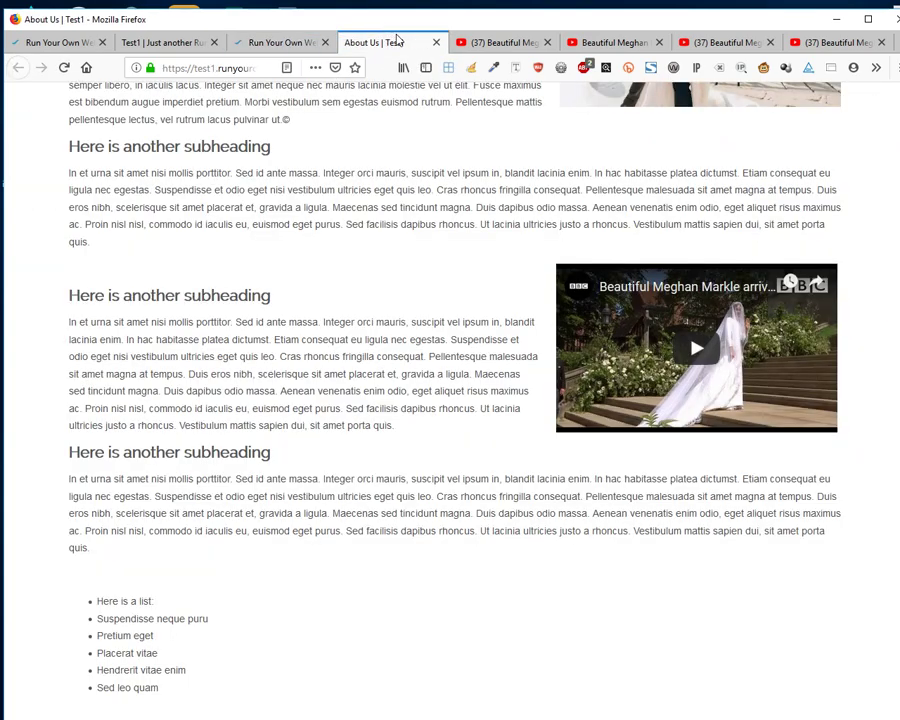
key(F5)
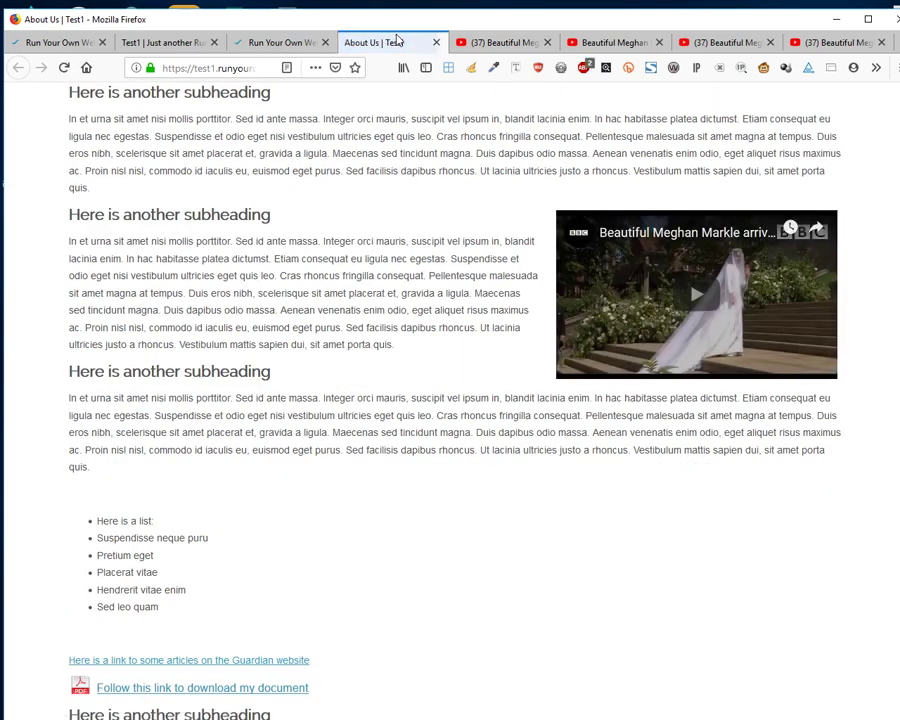
scroll(858, 470, up, 4)
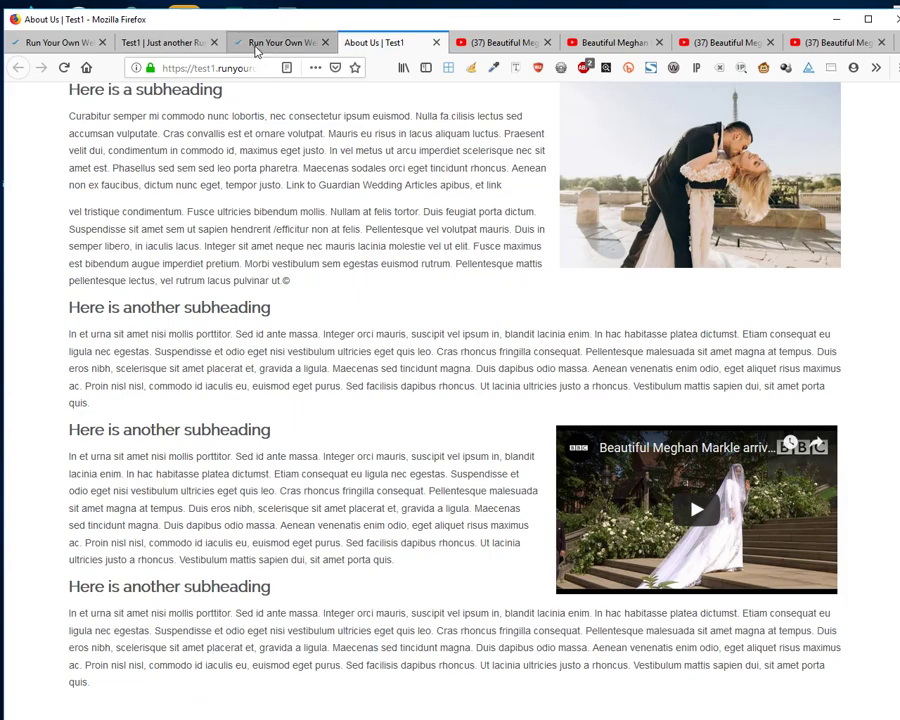
Reopen the About Us page in the editor and bring up the embedded video in its content.
click(256, 44)
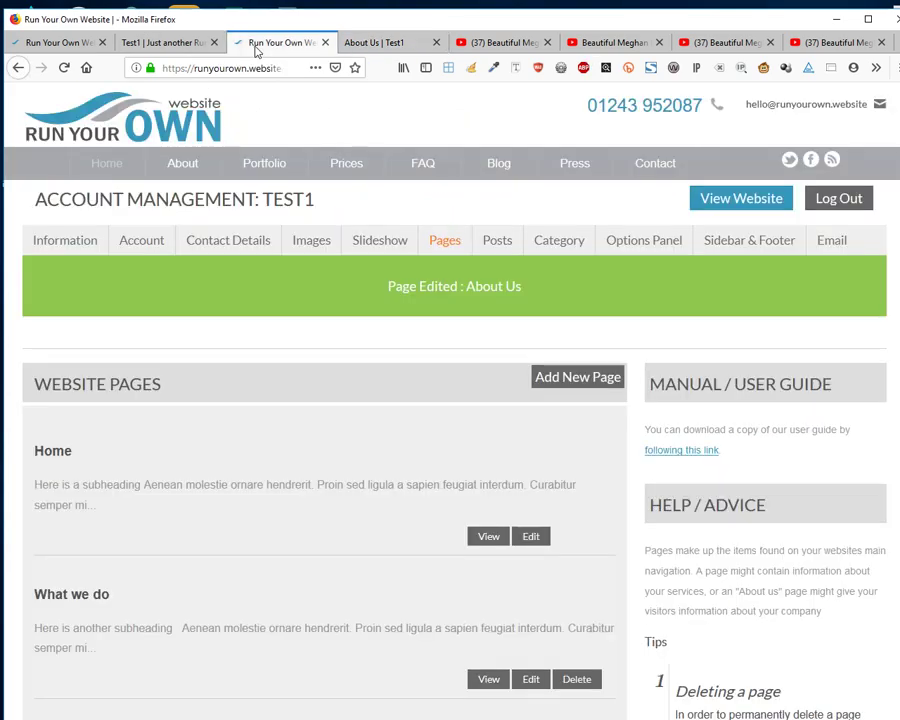
click(18, 67)
scroll(190, 288, up, 15)
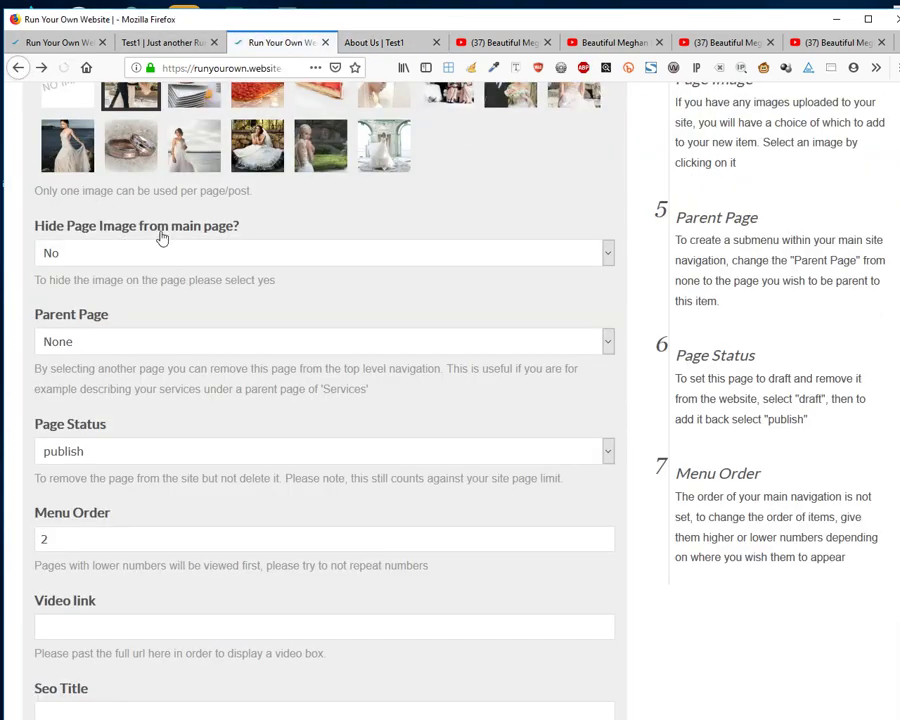
scroll(300, 420, down, 3)
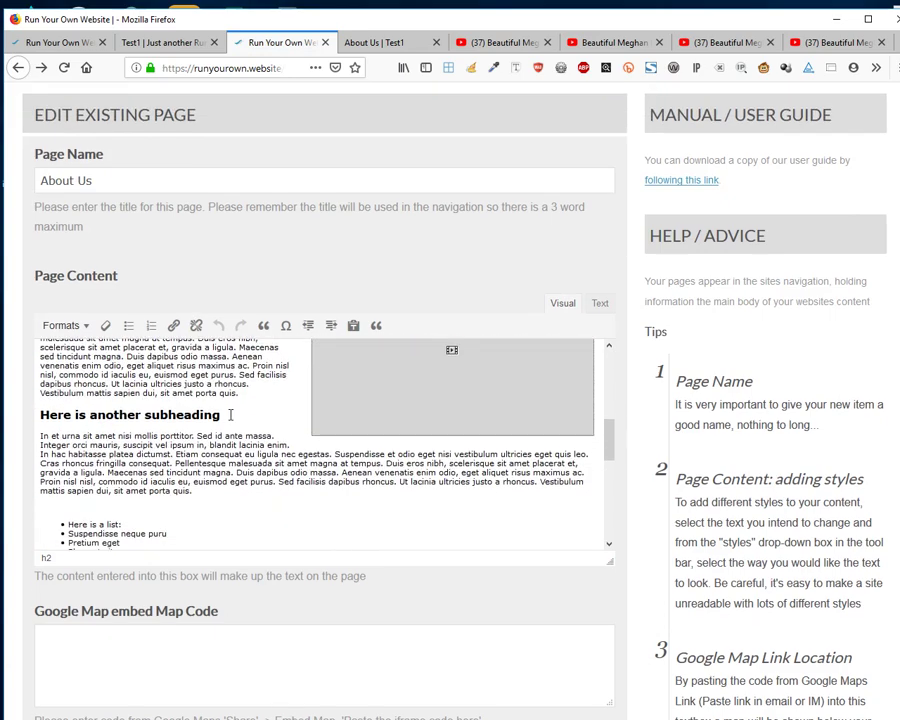
scroll(350, 410, up, 2)
Apply the Picture Align Left format to the embedded video and check how the text wraps around it.
click(443, 404)
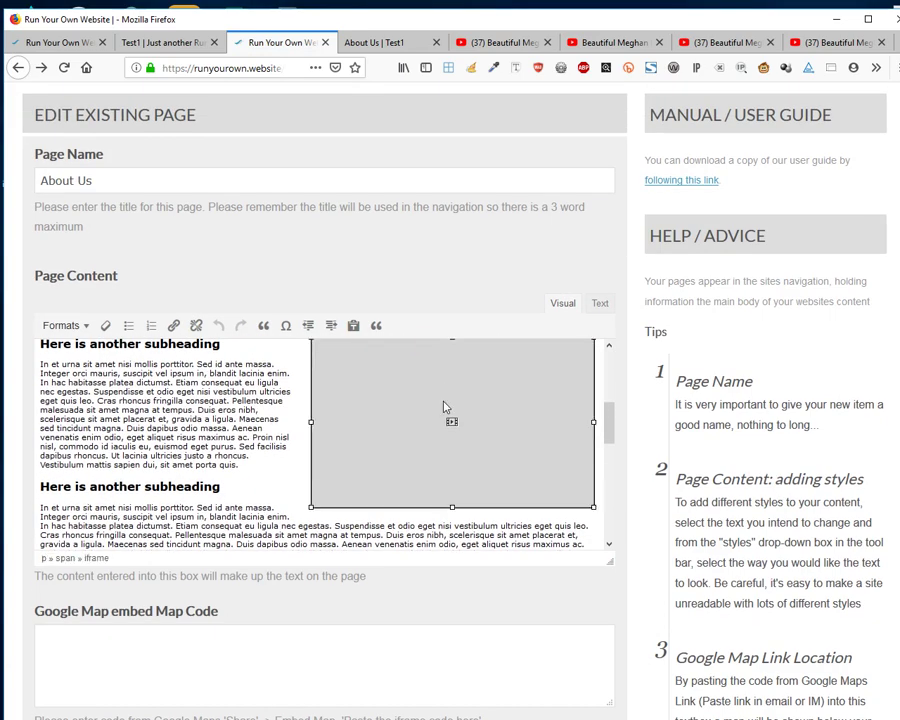
scroll(404, 417, up, 3)
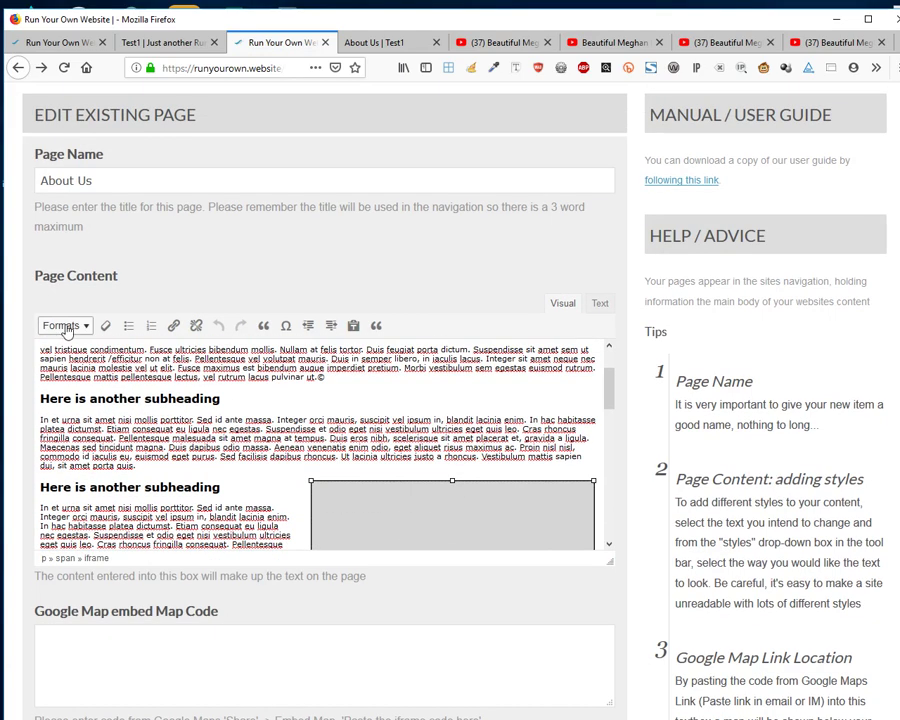
click(64, 325)
mouse_move(140, 418)
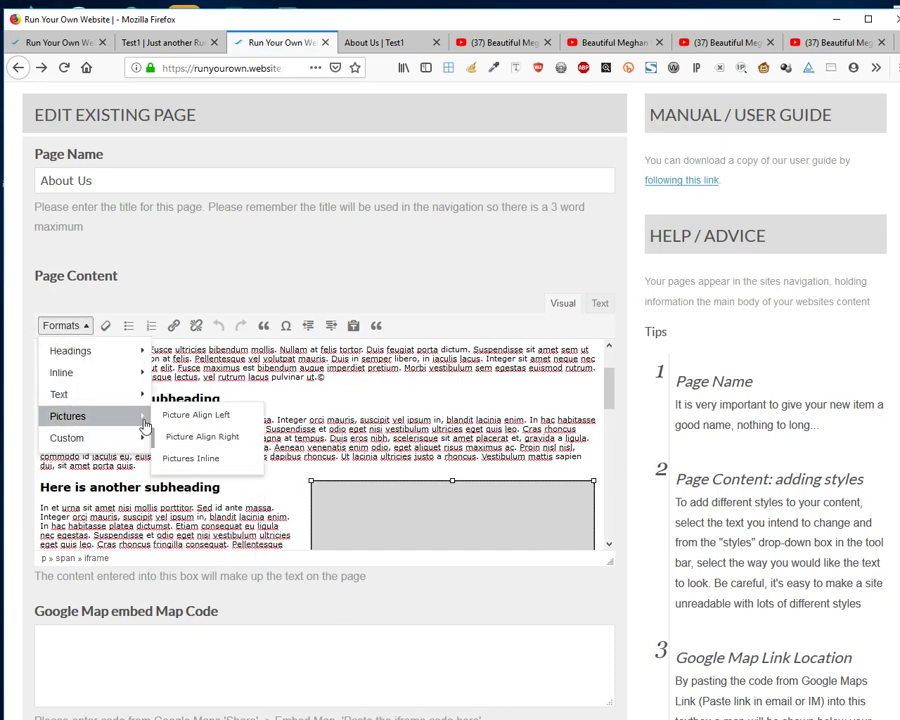
click(196, 414)
scroll(197, 421, down, 3)
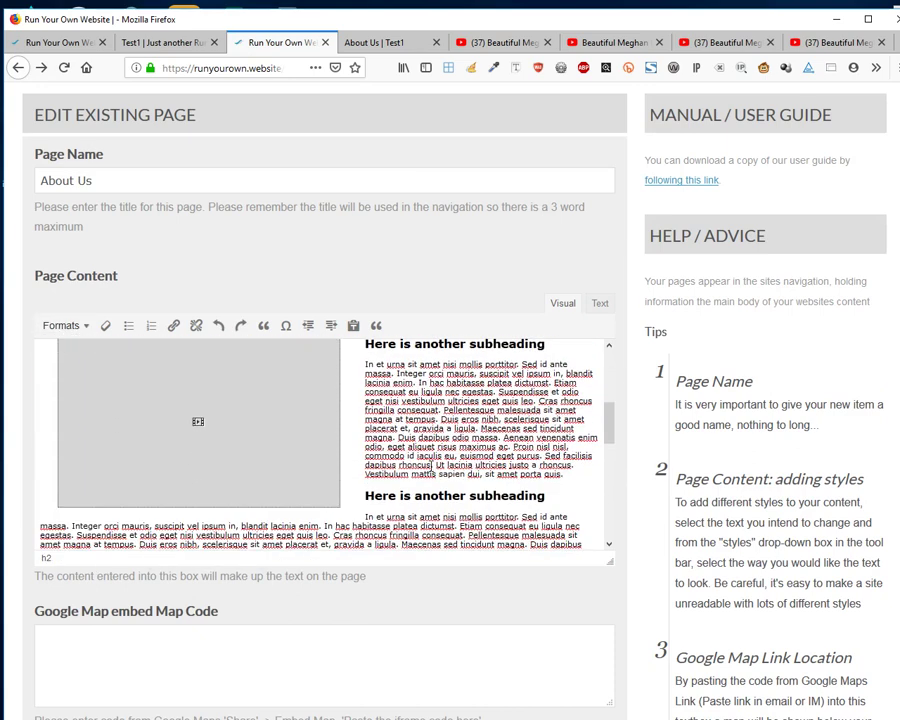
Save the About Us page with the left-aligned video and reload the live page.
scroll(197, 421, down, 10)
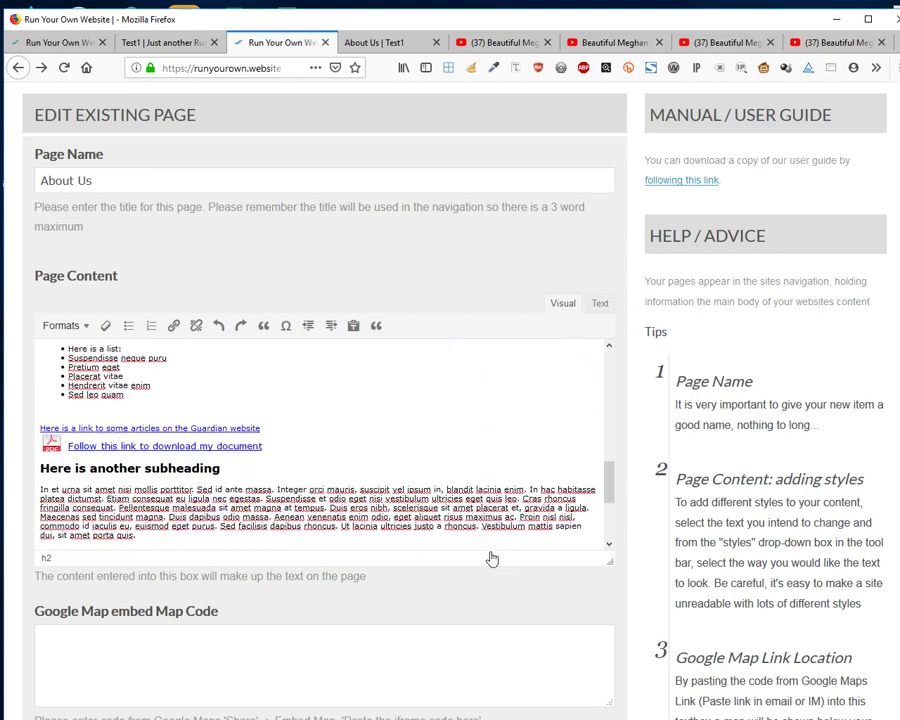
scroll(429, 662, down, 5)
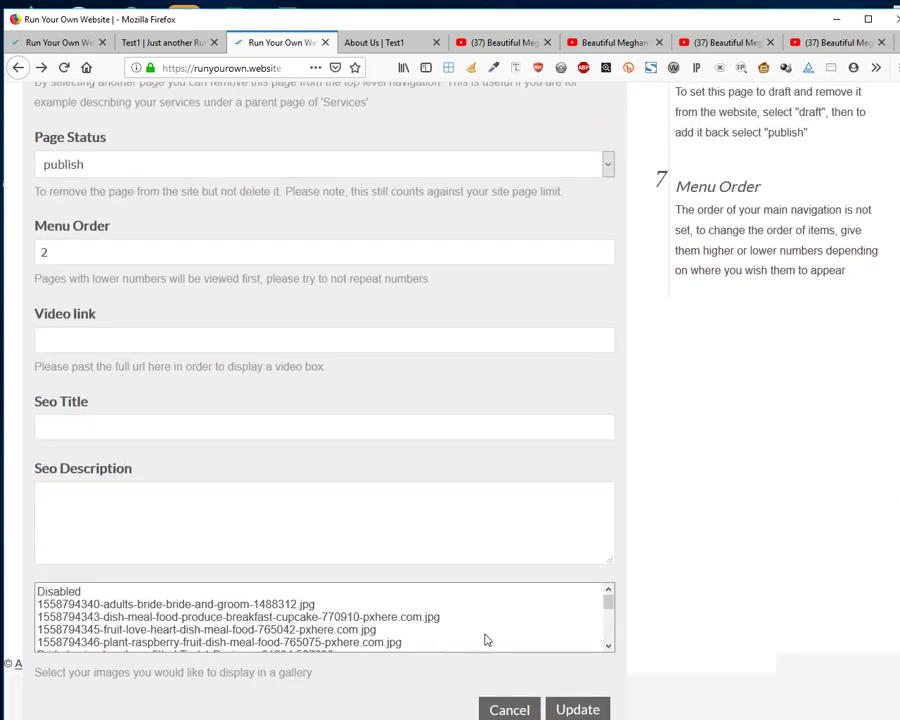
click(578, 707)
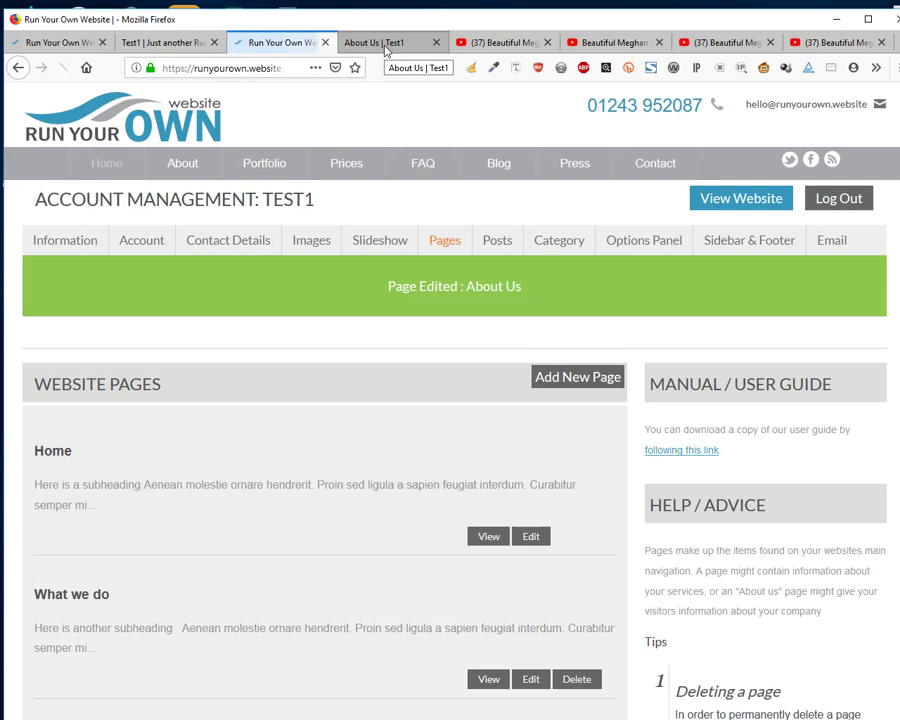
click(385, 47)
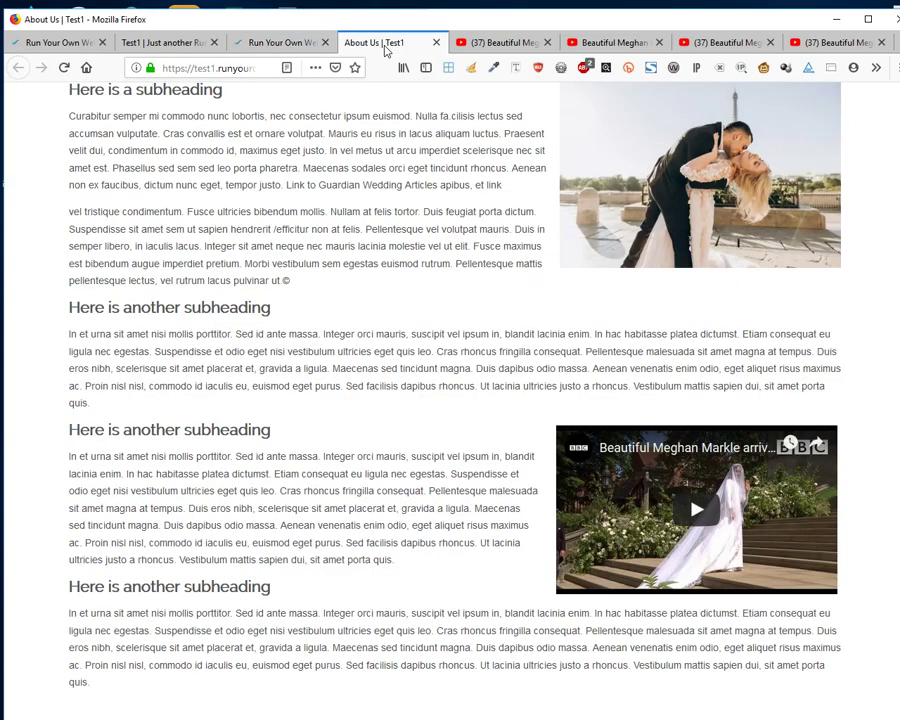
key(F5)
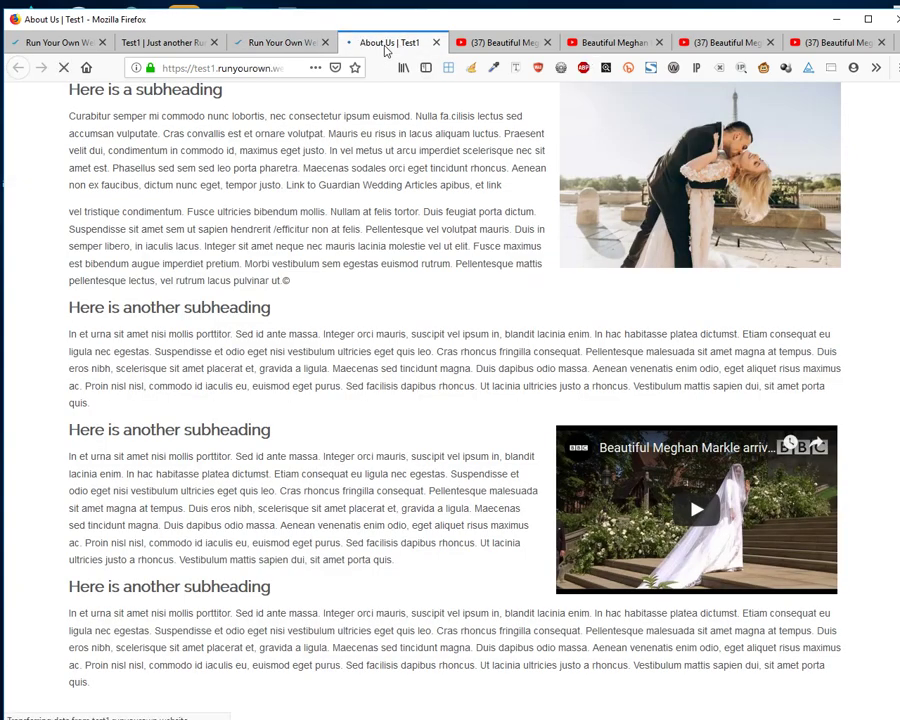